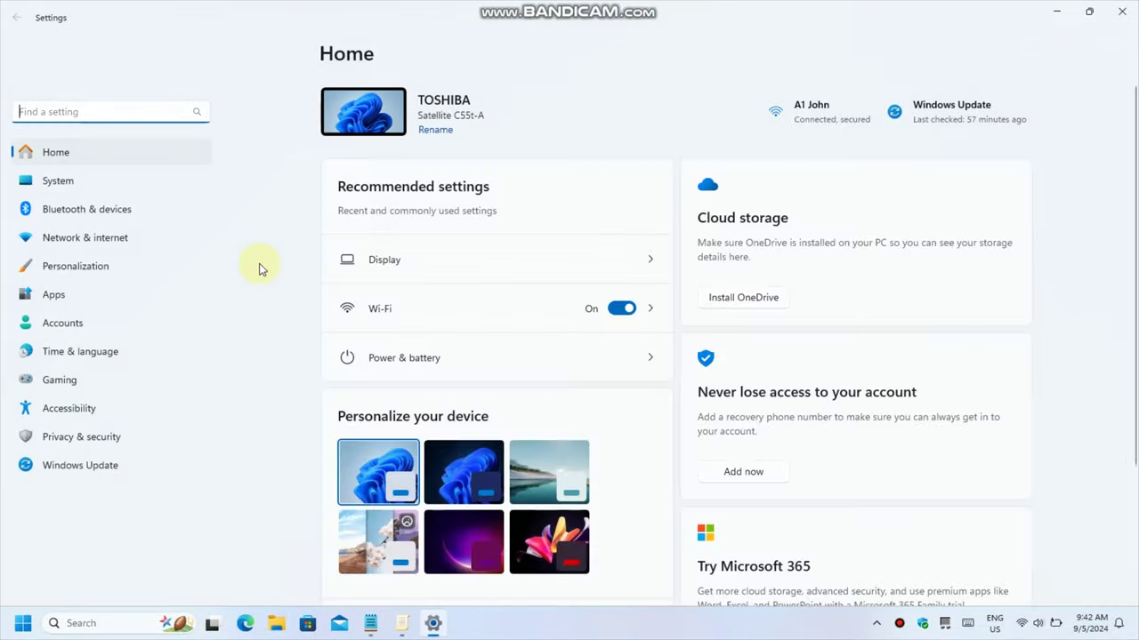
Apply the lake landscape theme in Personalization, preview it on the desktop, then close Settings
click(104, 266)
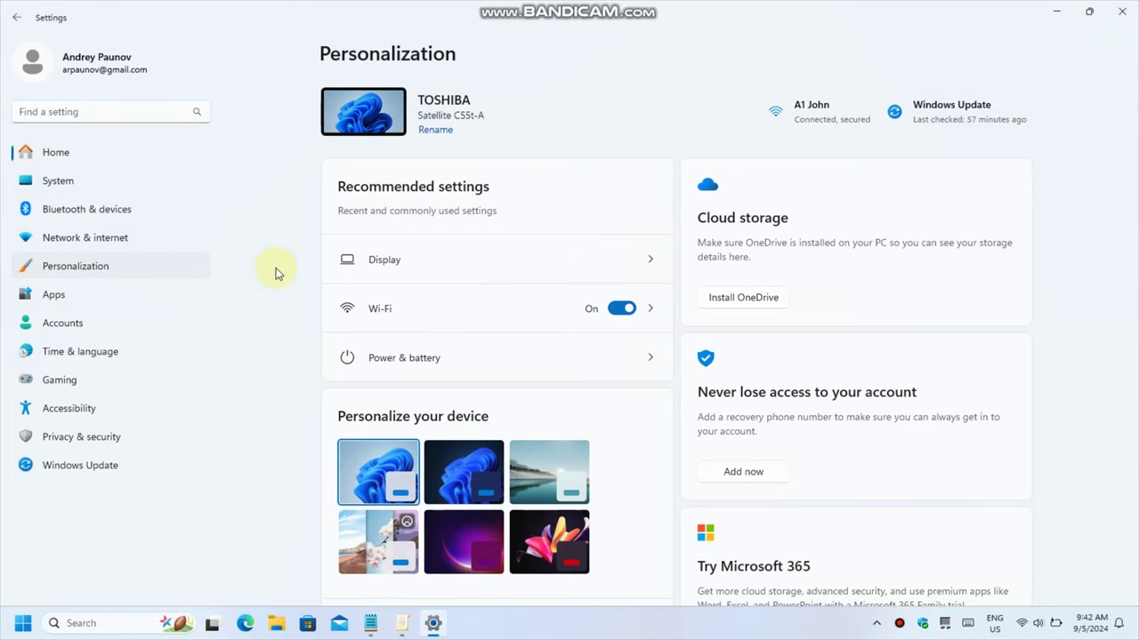
click(822, 138)
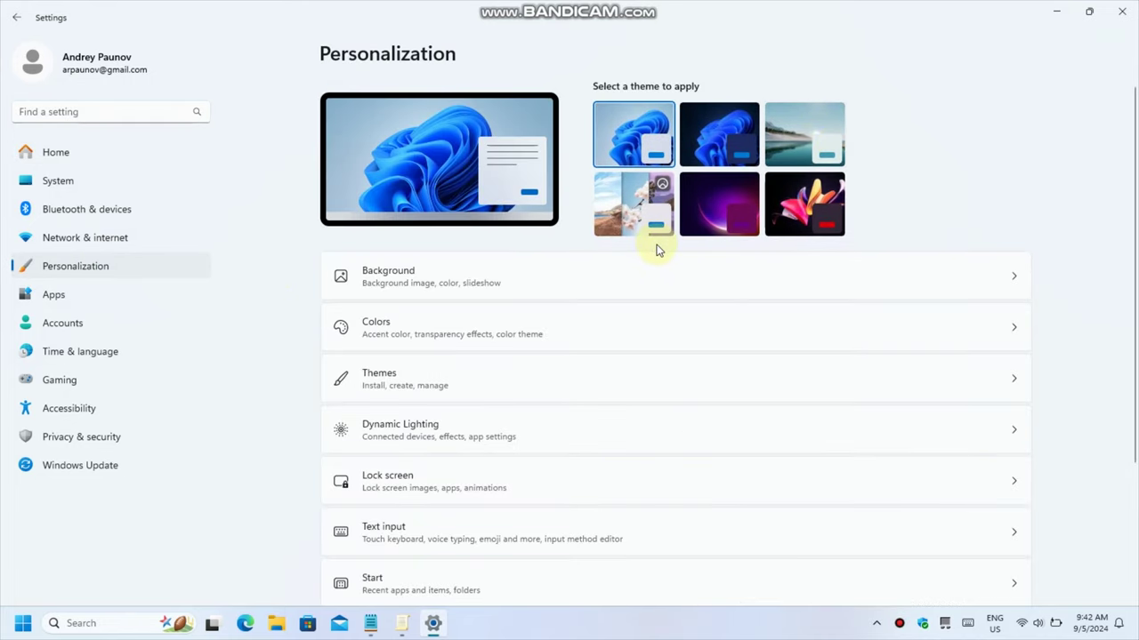
click(1056, 12)
drag(699, 230, 449, 454)
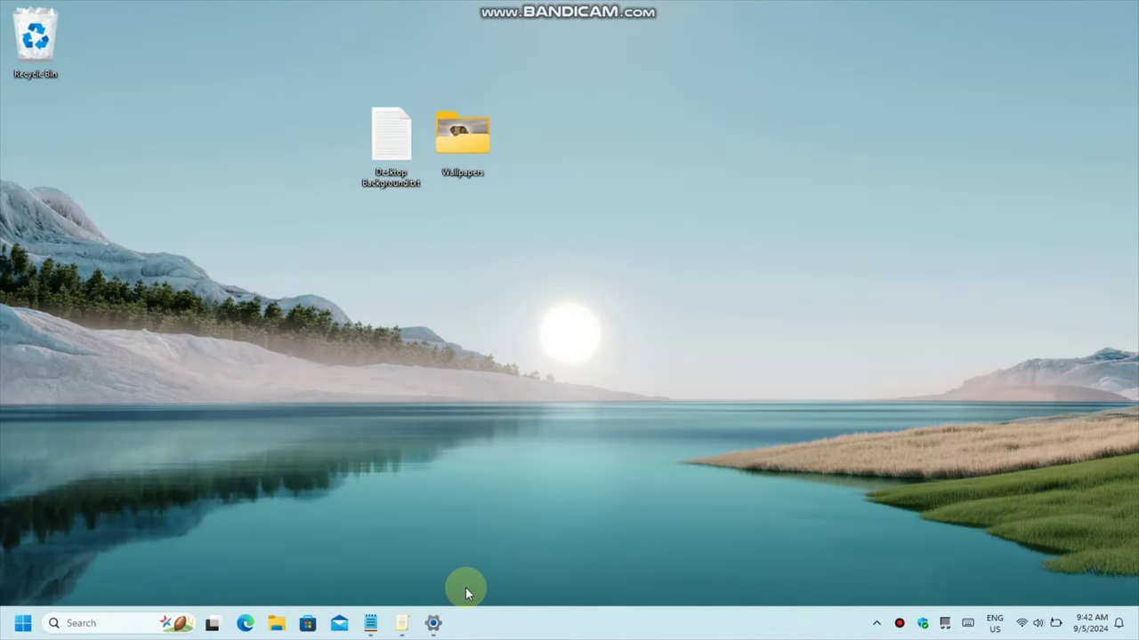
click(433, 623)
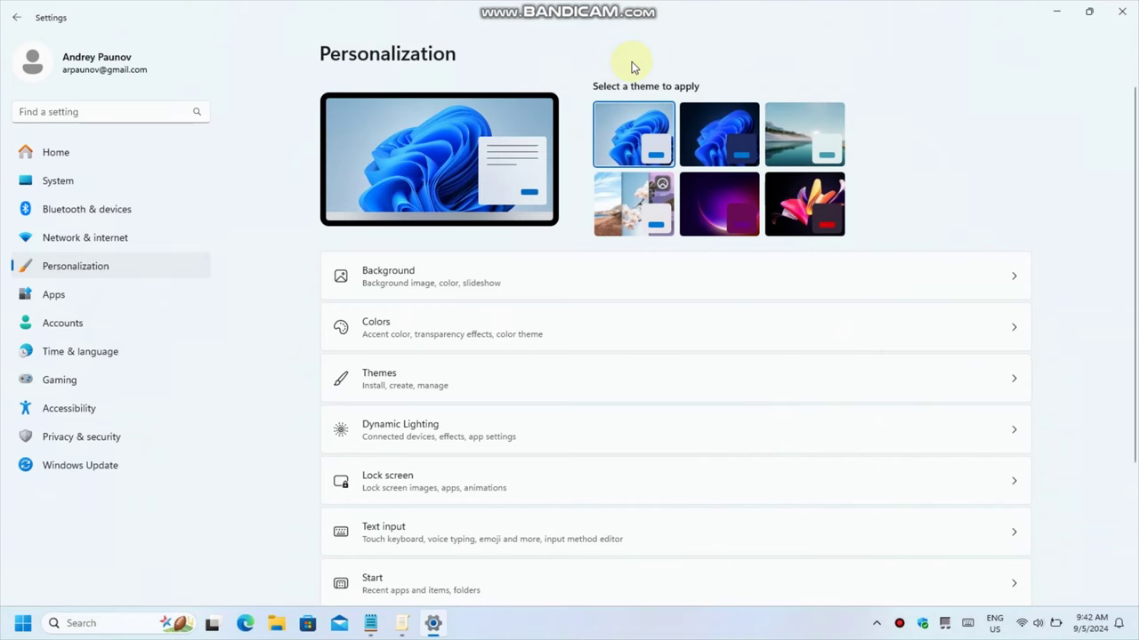
key(alt+F4)
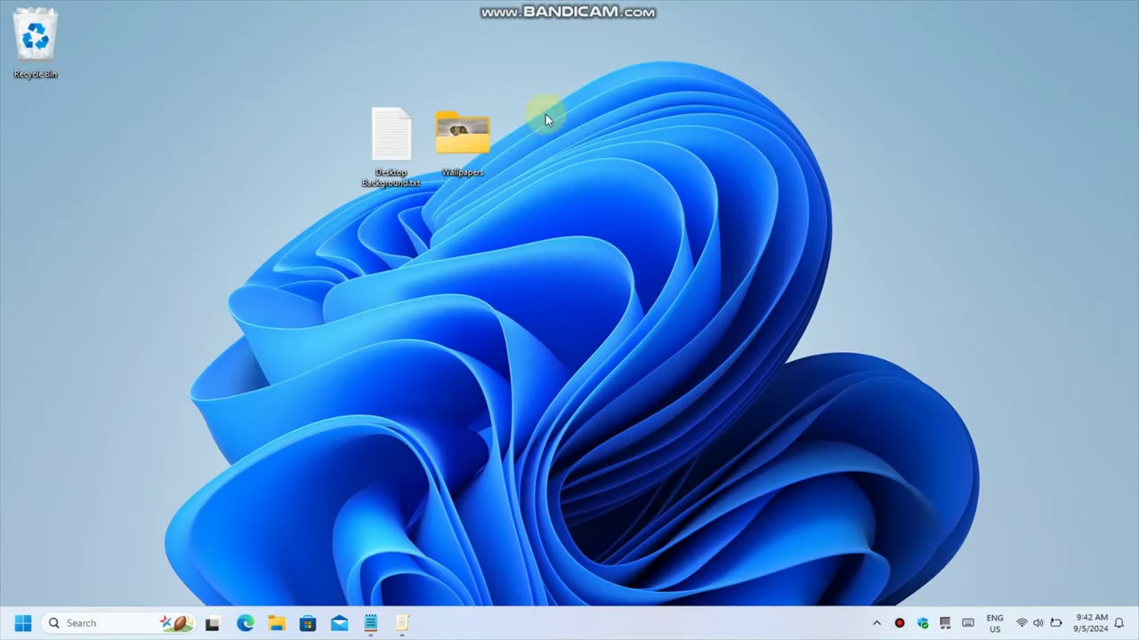
Set Tulips.jpg from the Wallpapers folder as the desktop background and minimize Explorer
double_click(464, 138)
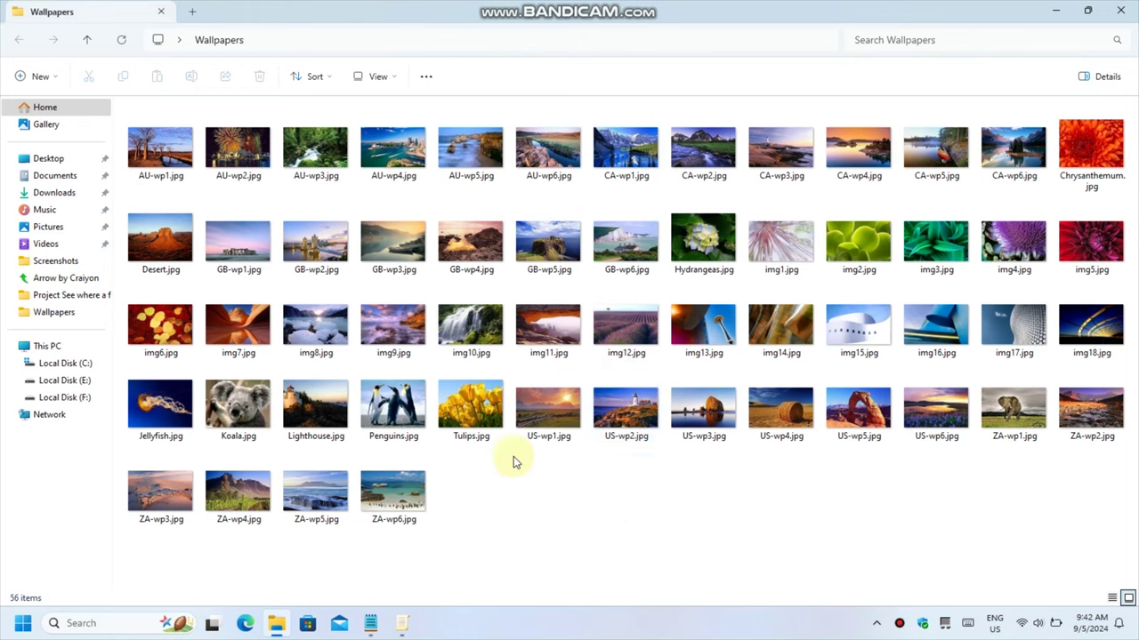
click(471, 414)
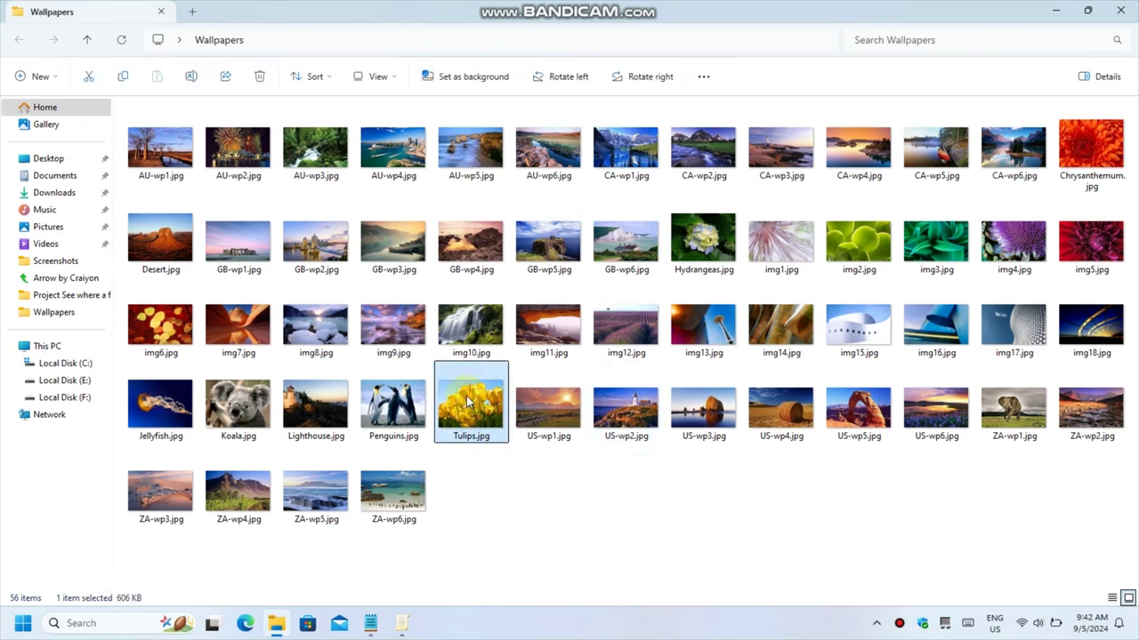
right_click(467, 402)
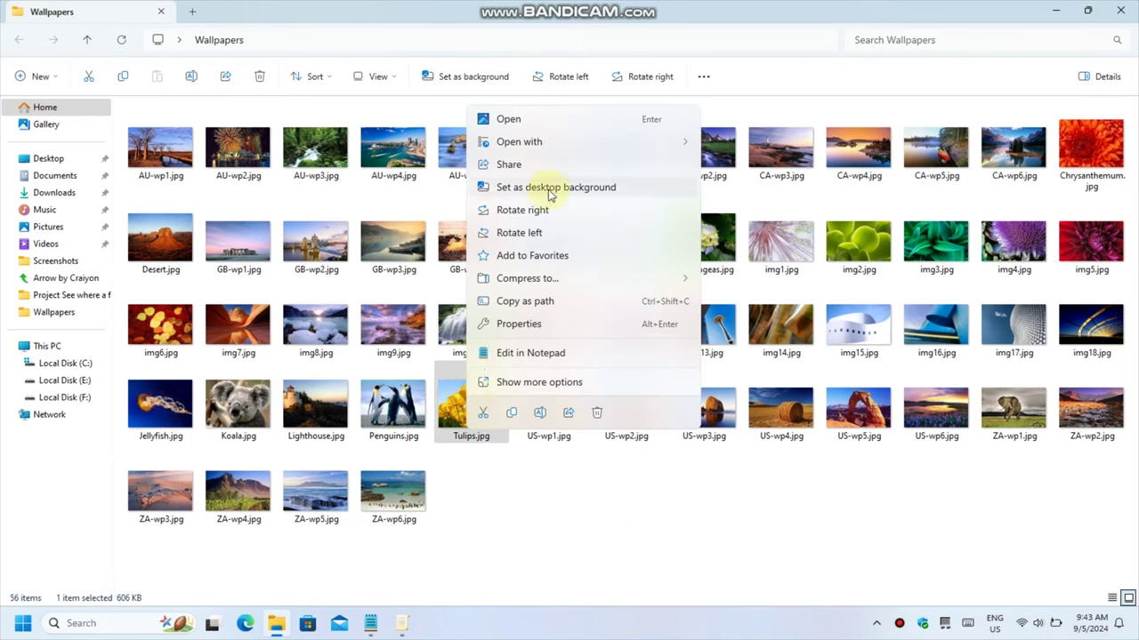
click(460, 78)
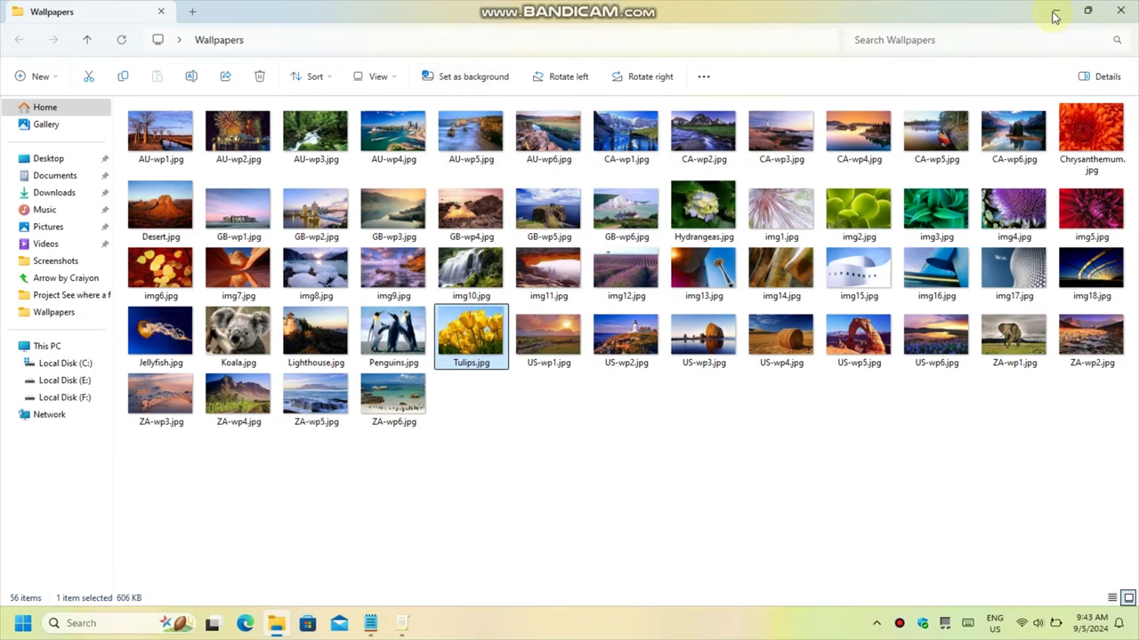
click(1054, 16)
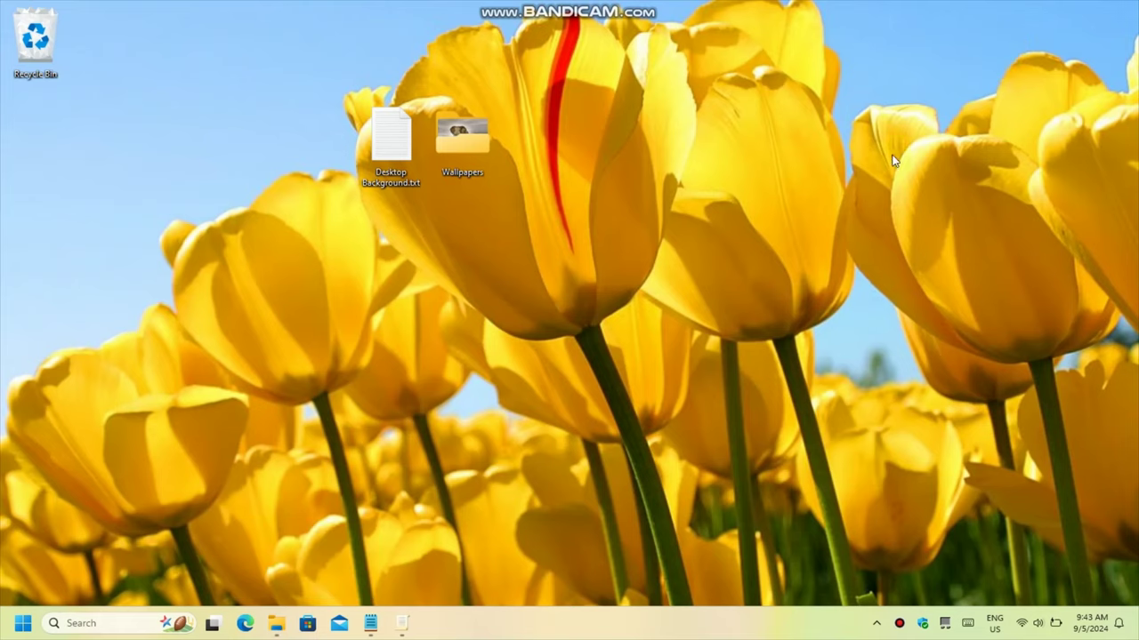
drag(814, 105, 608, 320)
Open US-wp4.jpg from the Wallpapers folder in Photos
double_click(462, 142)
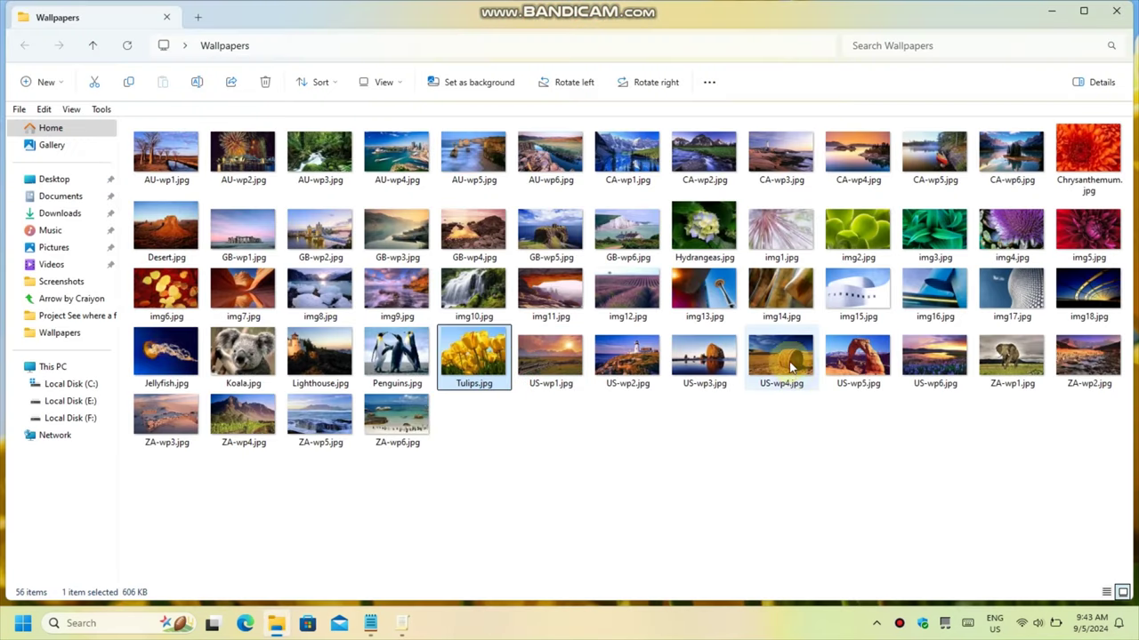
key(Right)
key(Right)
key(Right)
key(Right)
key(Return)
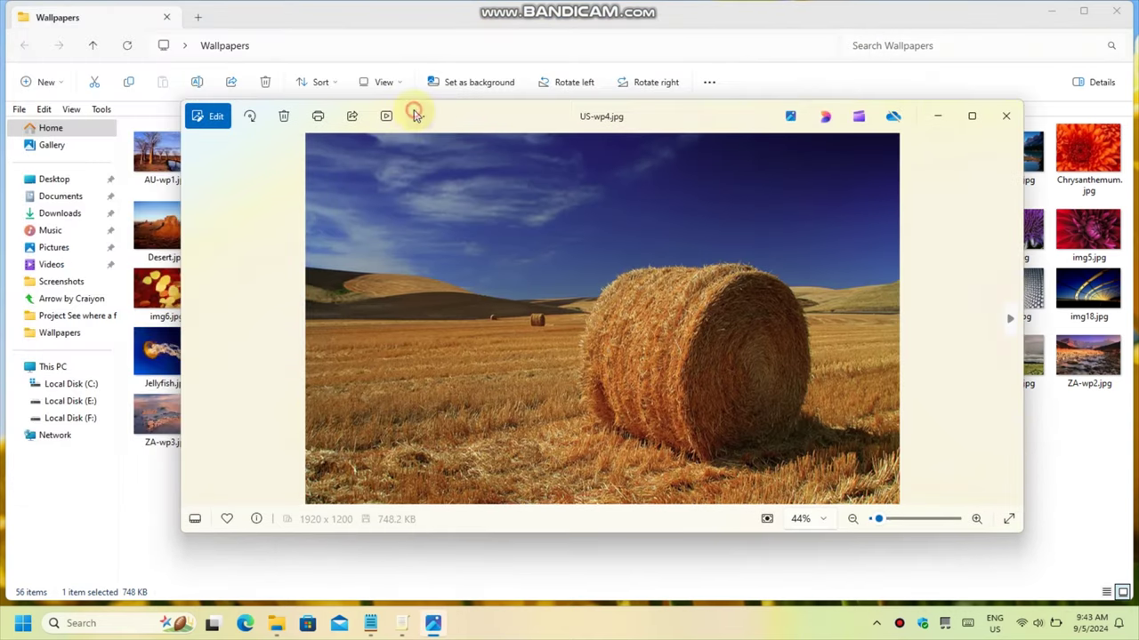
Set the hay-bale photo as the background via Set as > Background, then close Photos and minimize Explorer
click(416, 116)
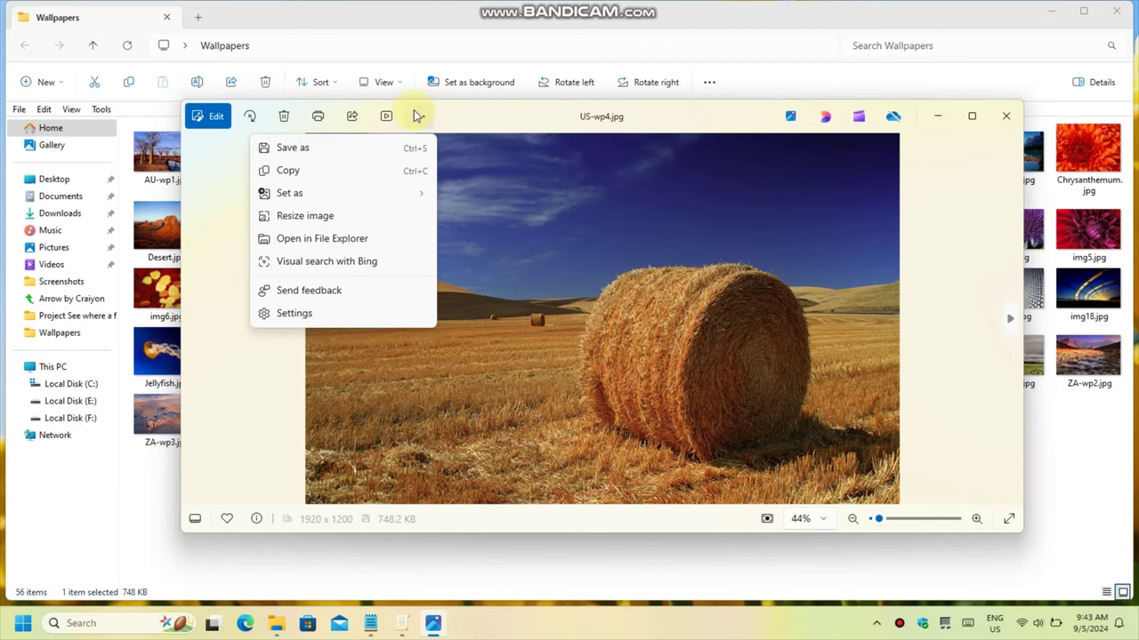
click(548, 247)
click(972, 115)
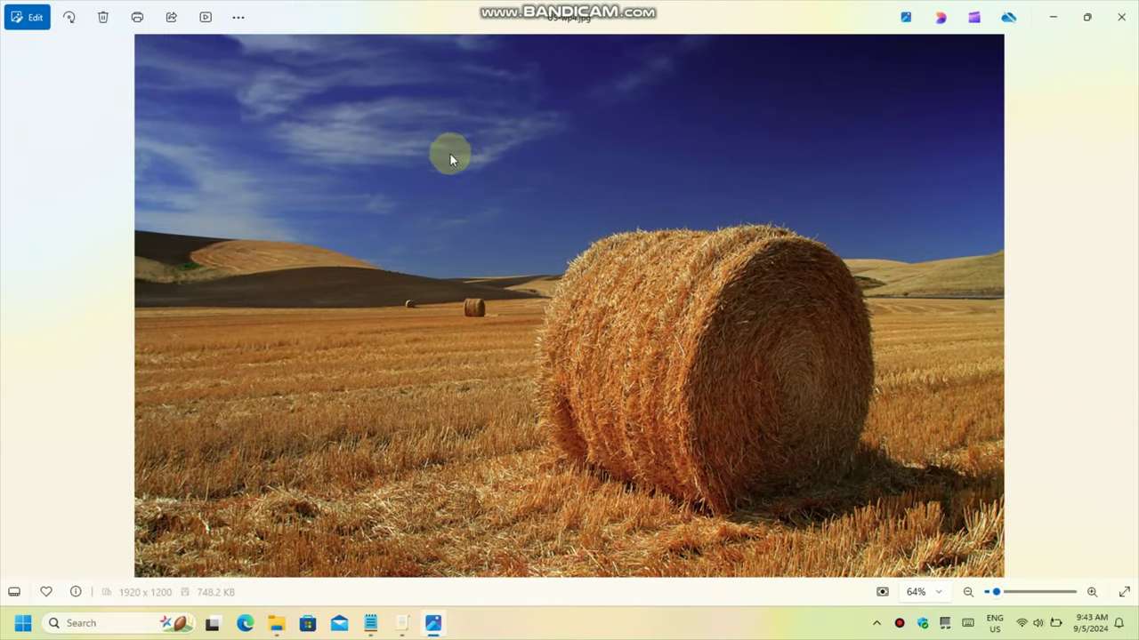
right_click(450, 152)
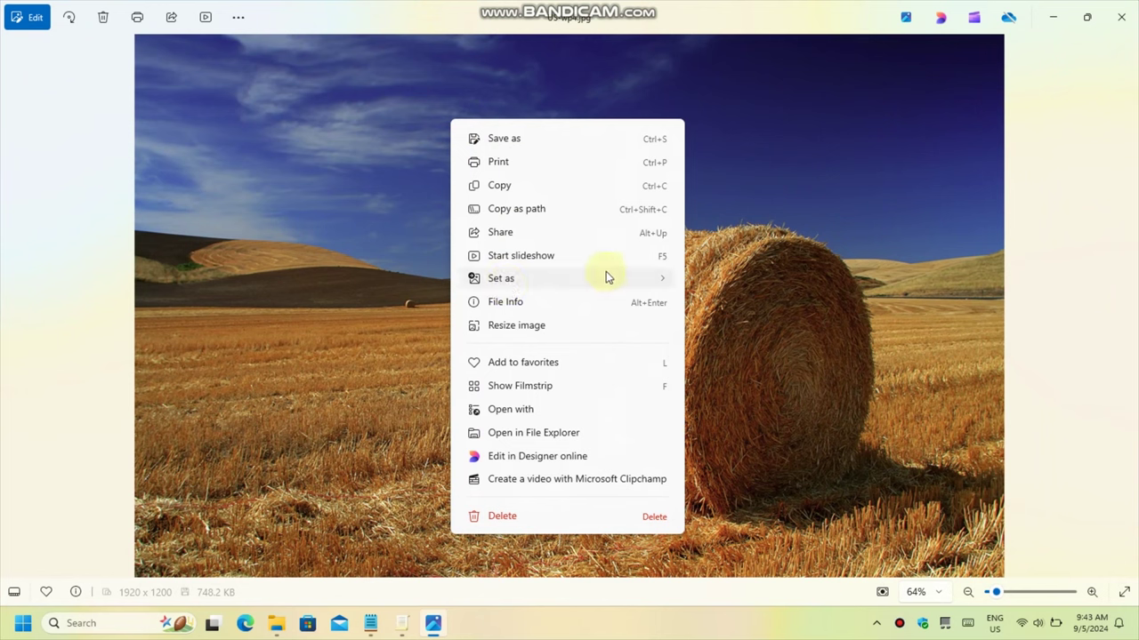
mouse_move(606, 276)
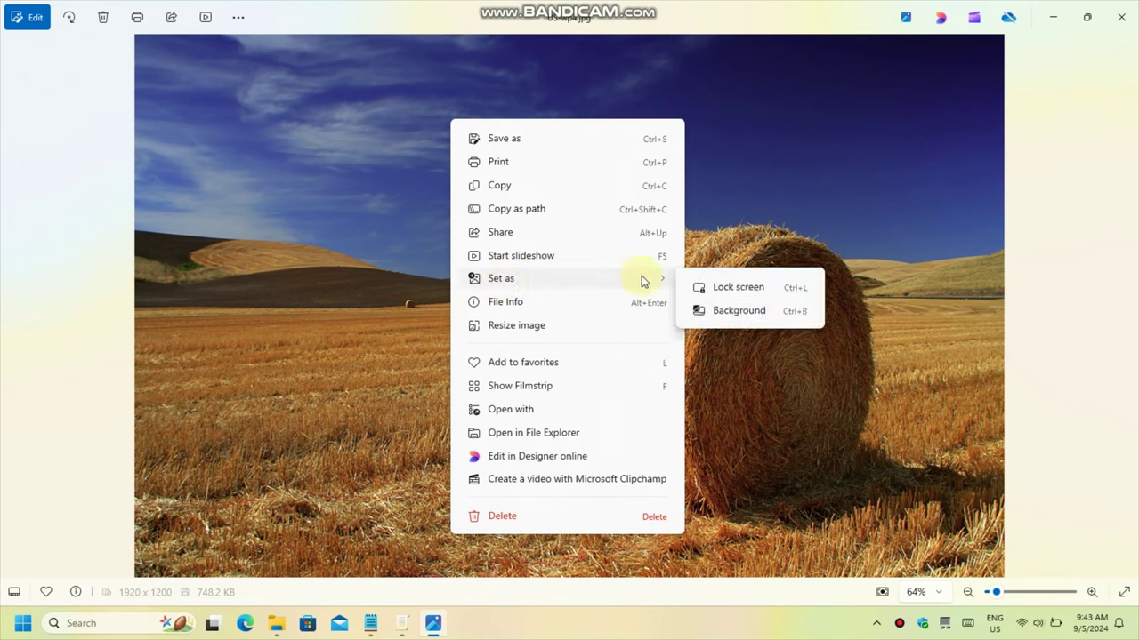
click(755, 316)
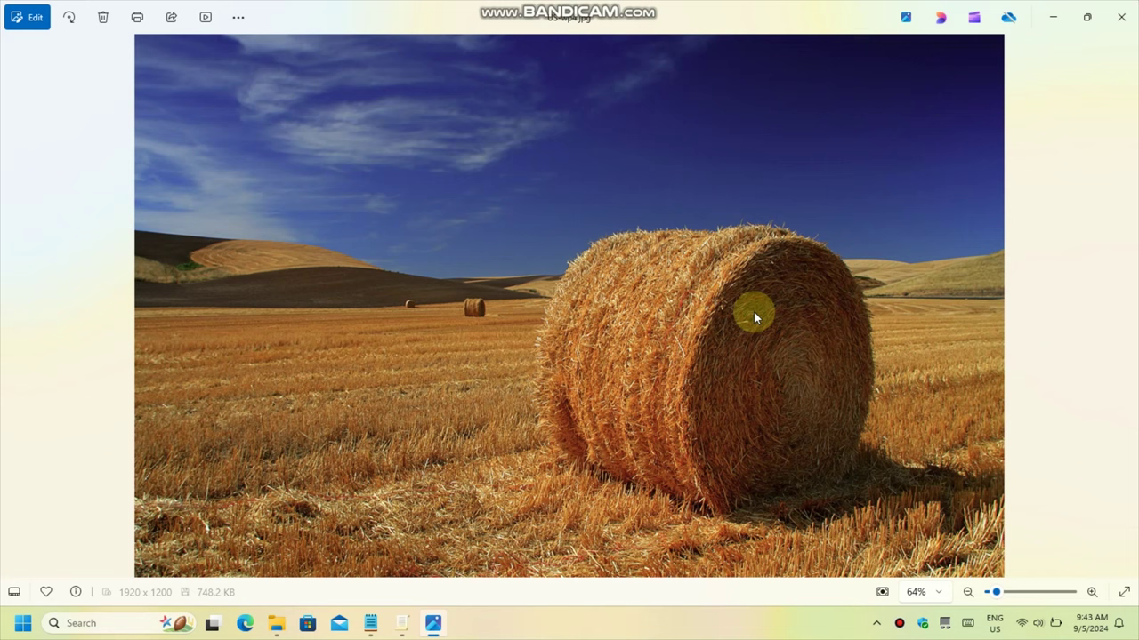
click(1120, 17)
click(1051, 13)
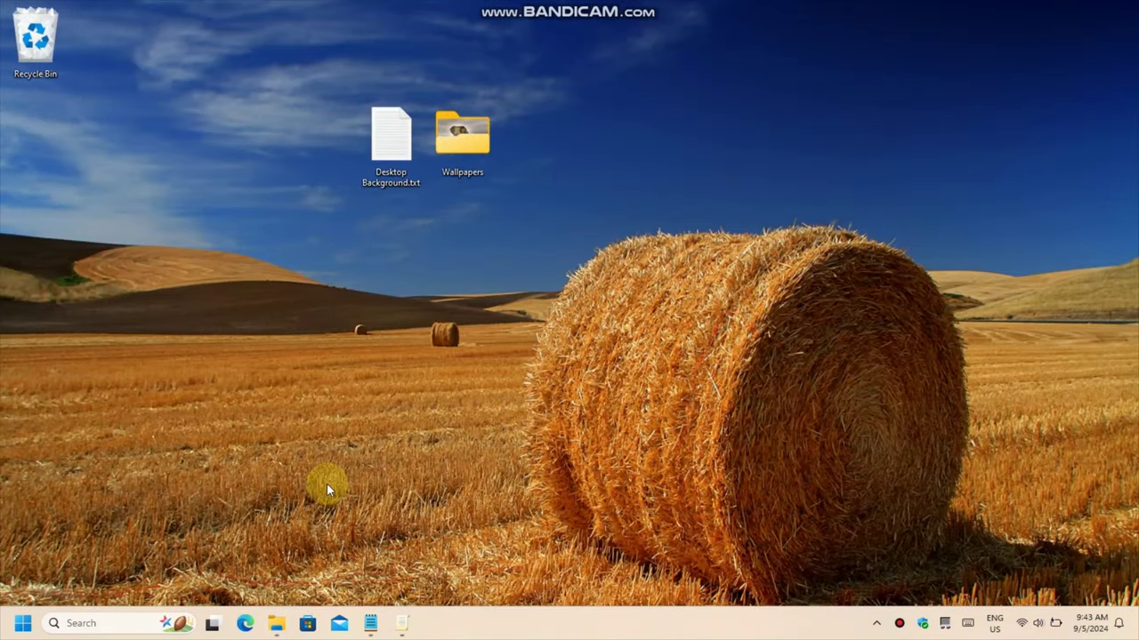
Open ZA-wp1.jpg from the Wallpapers folder with Paint via Open with
double_click(464, 137)
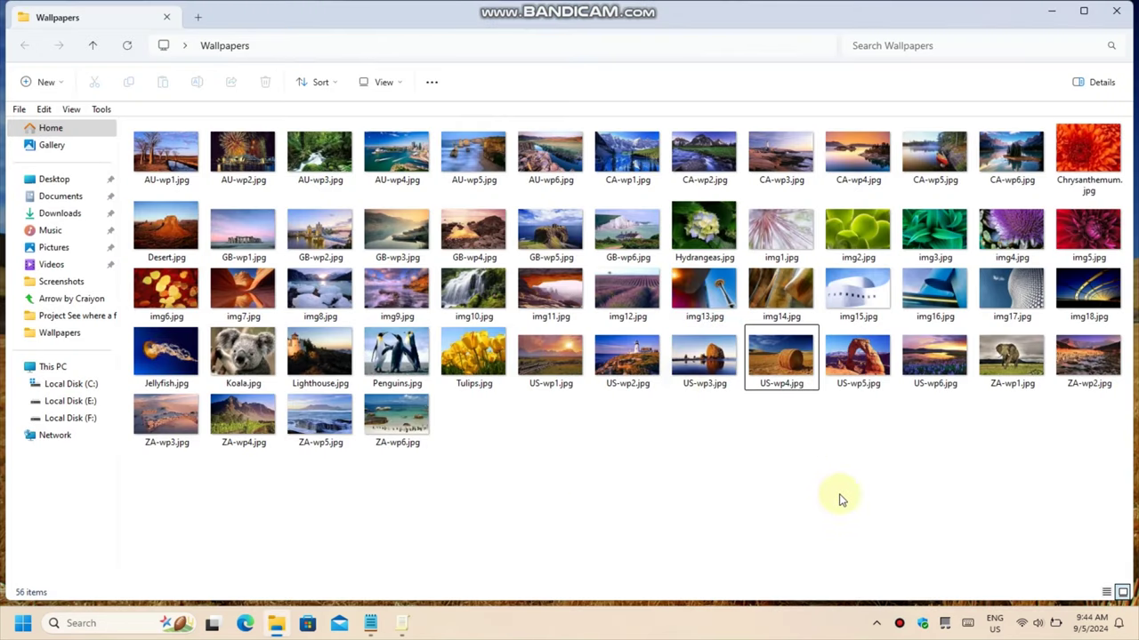
click(1014, 368)
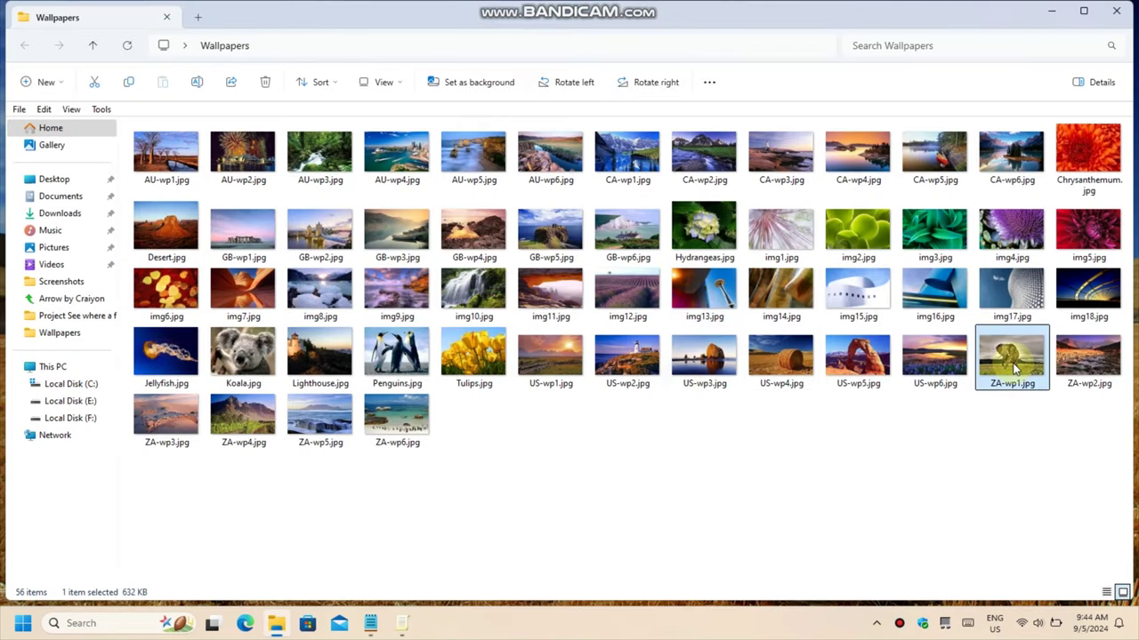
right_click(1014, 367)
mouse_move(834, 108)
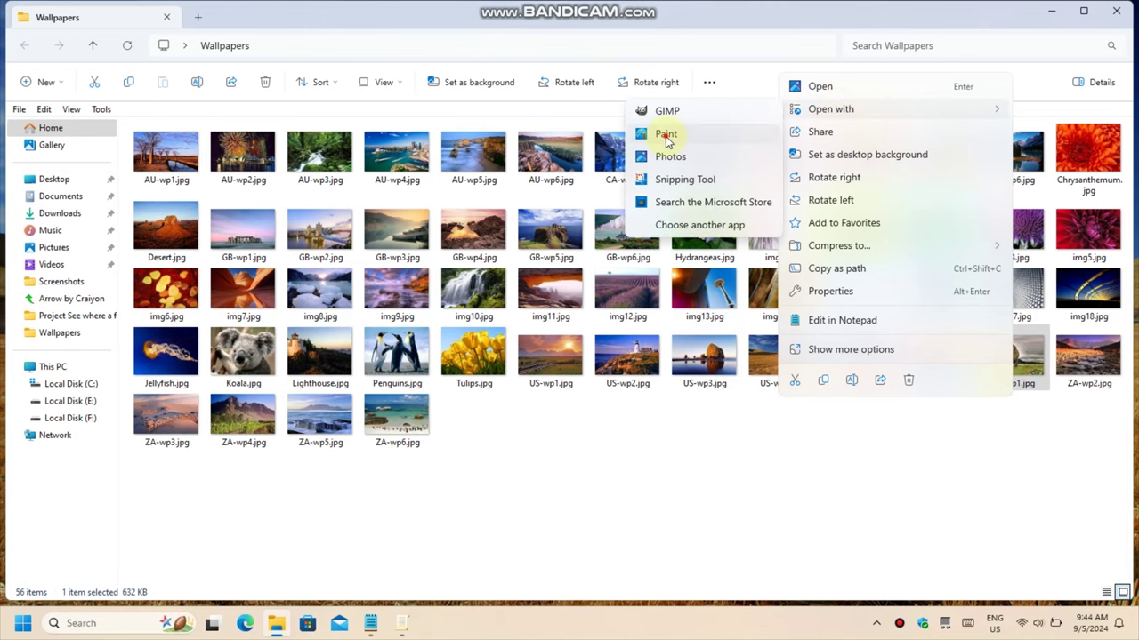
click(665, 135)
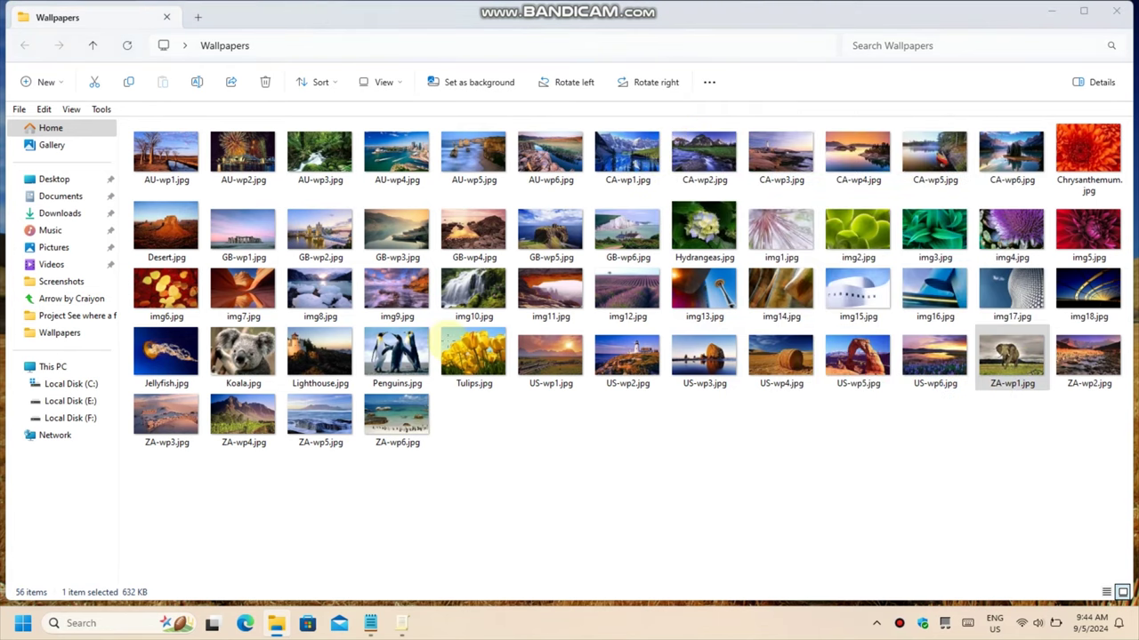
Use File > Set as desktop background to apply the elephant image, then close Paint
scroll(444, 335, down, 5)
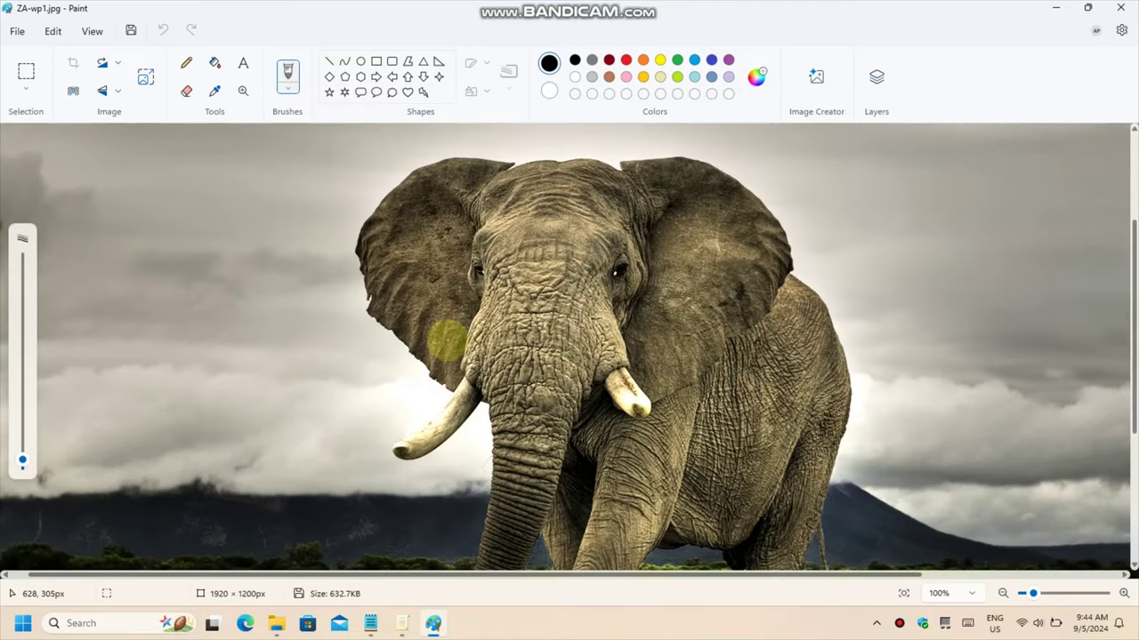
scroll(450, 347, up, 6)
scroll(451, 356, up, 2)
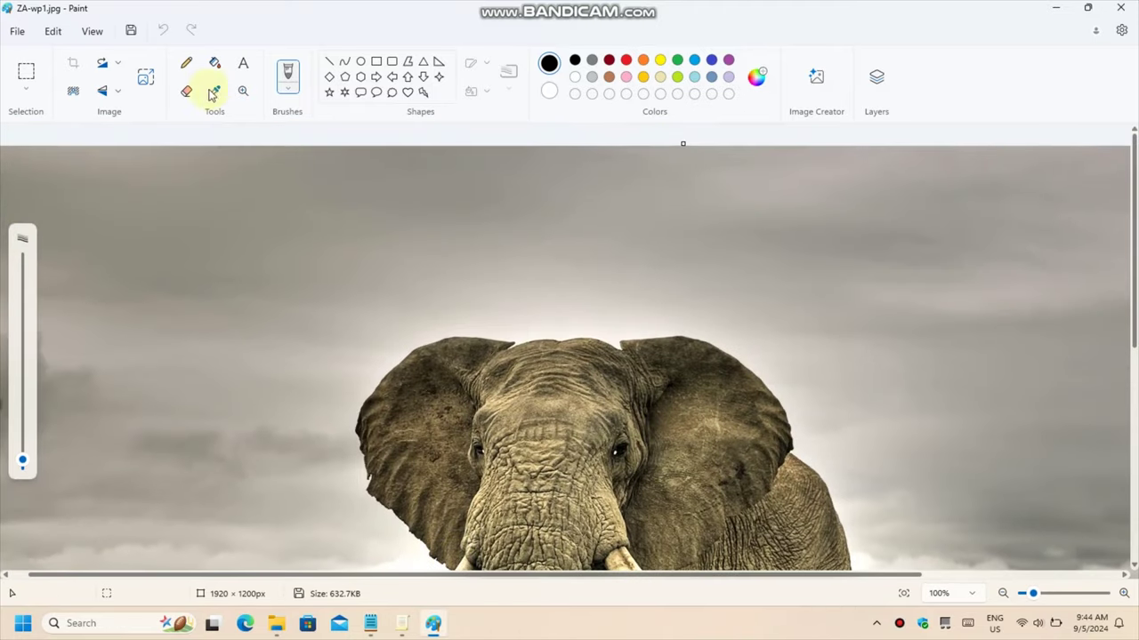
click(14, 35)
mouse_move(93, 249)
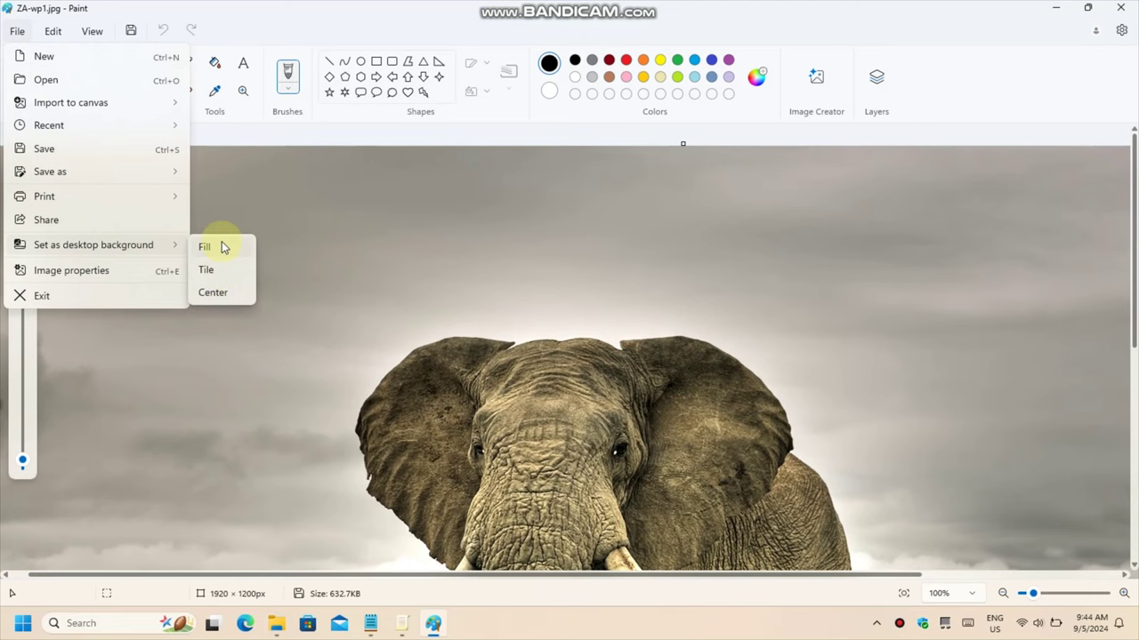
click(224, 295)
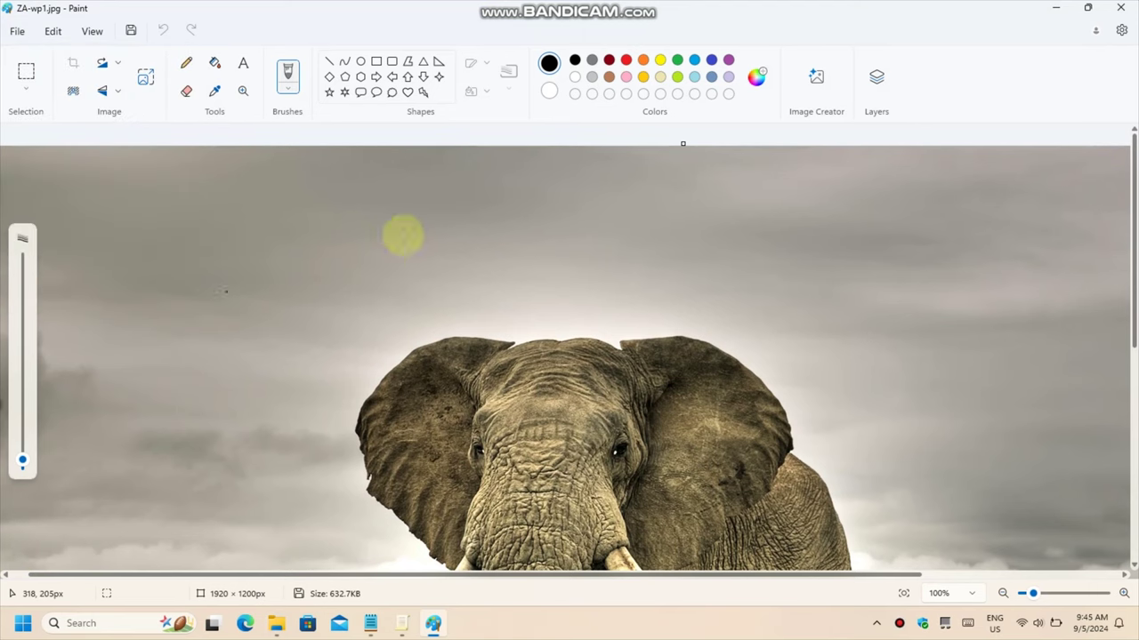
key(alt+F4)
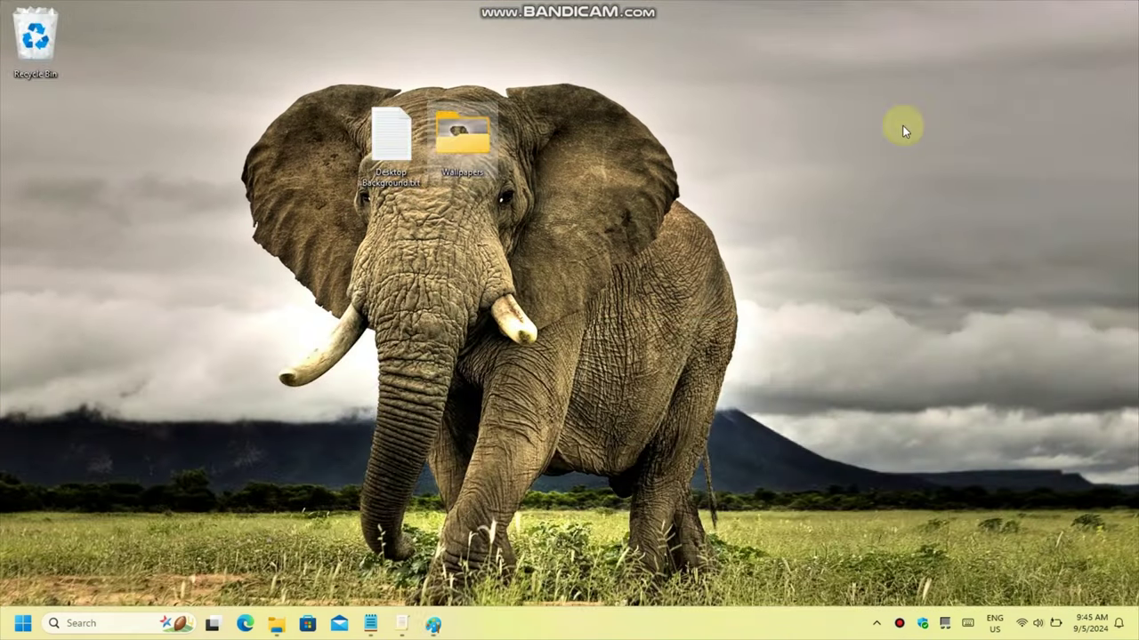
Copy the explorer shell command from line one of Desktop Background.txt
key(Return)
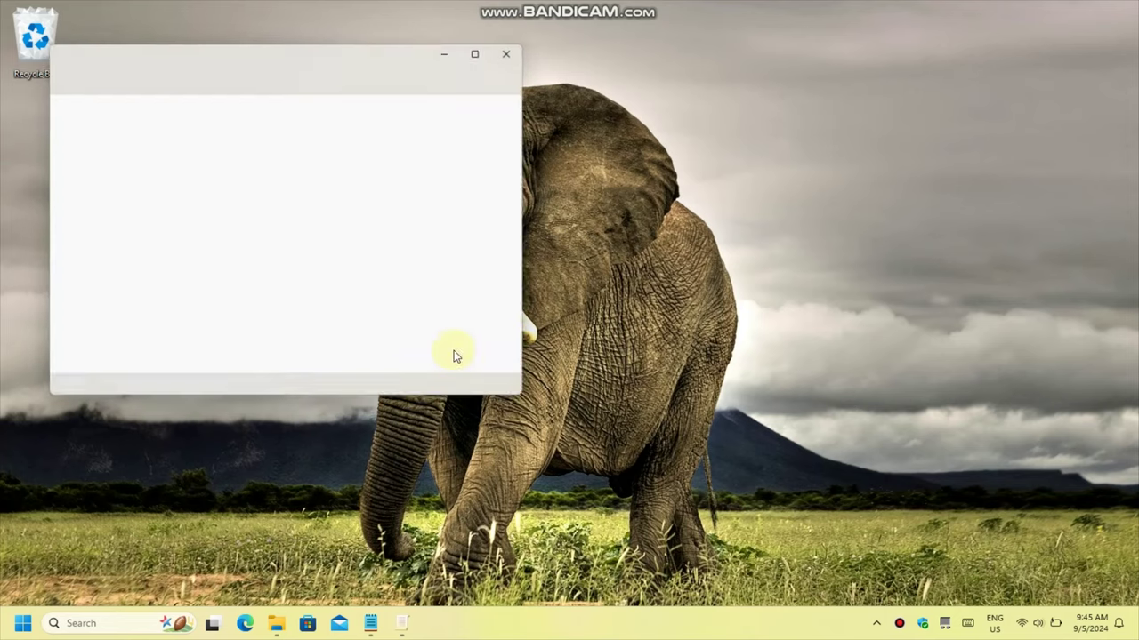
drag(312, 51, 502, 131)
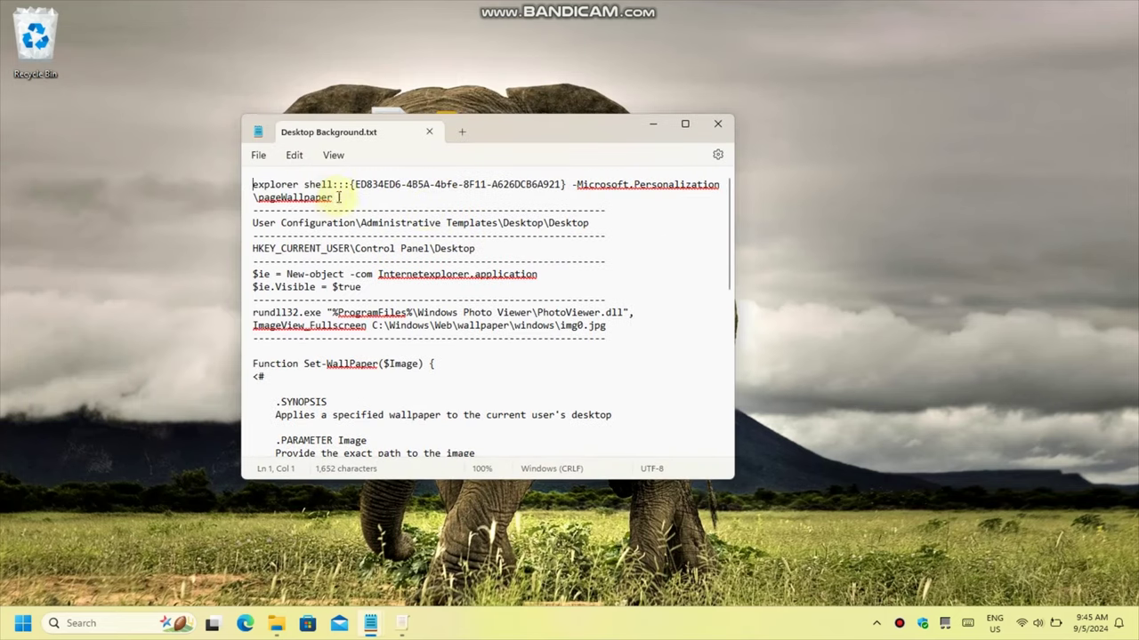
drag(334, 197, 252, 186)
right_click(287, 193)
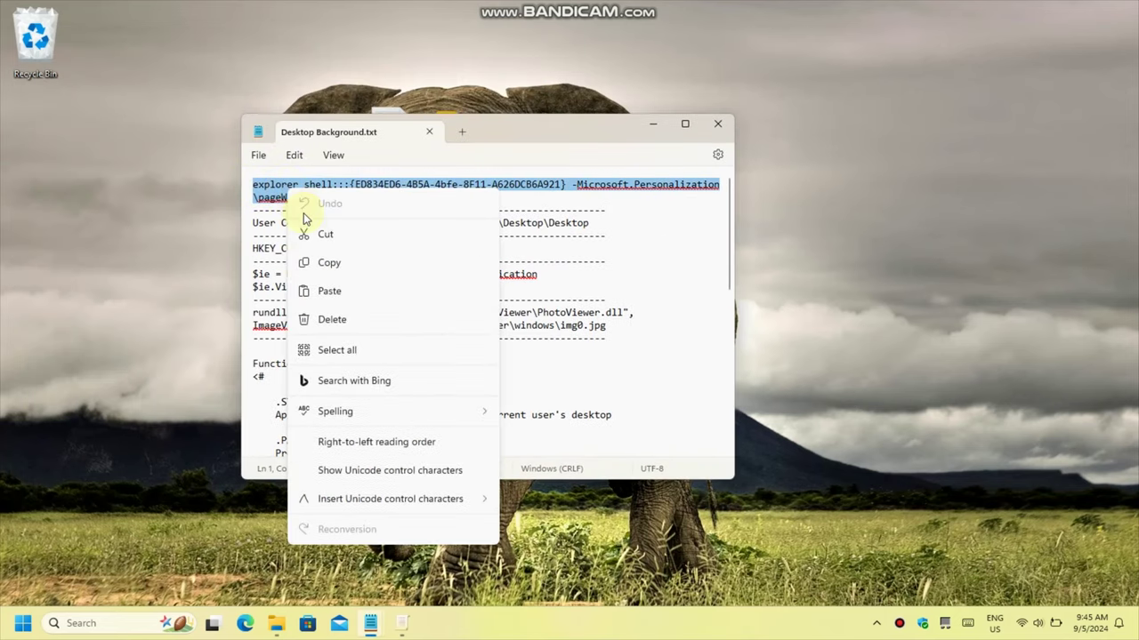
click(311, 259)
Paste the shell command into the Run box and run it
key(super+r)
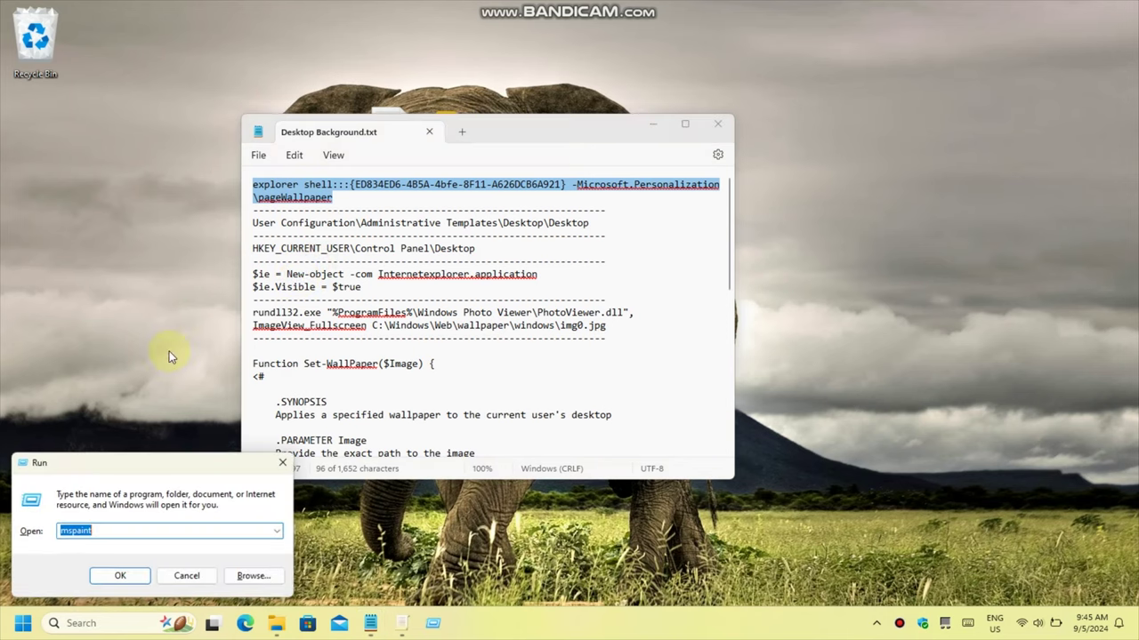
key(ctrl+v)
key(ctrl+a)
key(Return)
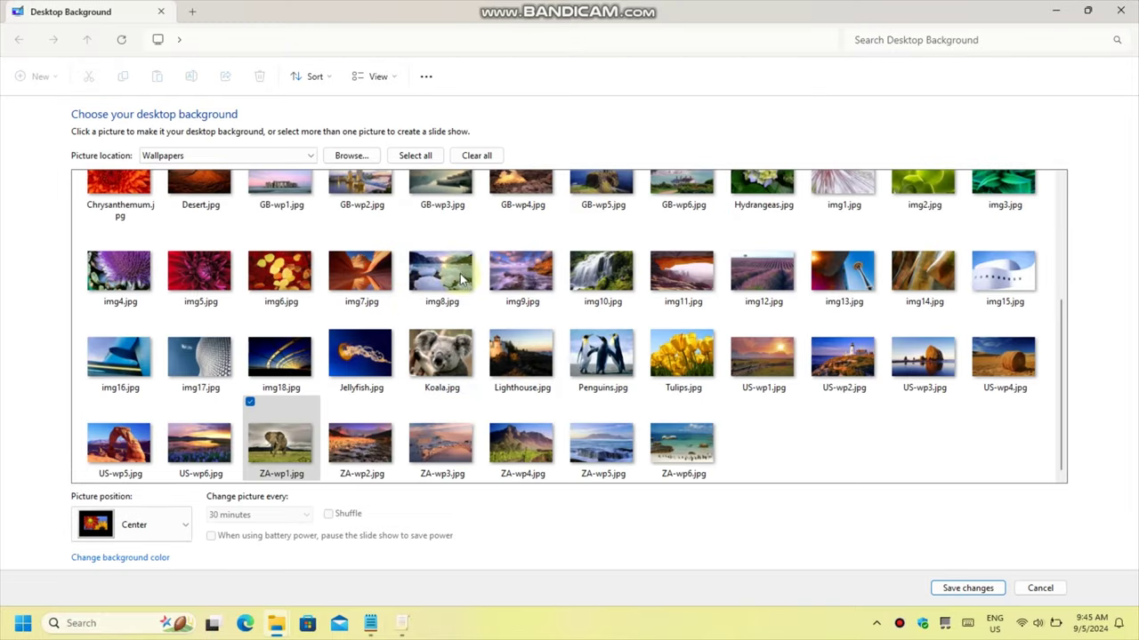
Pick the Desert.jpg thumbnail, then minimize the background page and Notepad
scroll(610, 418, up, 3)
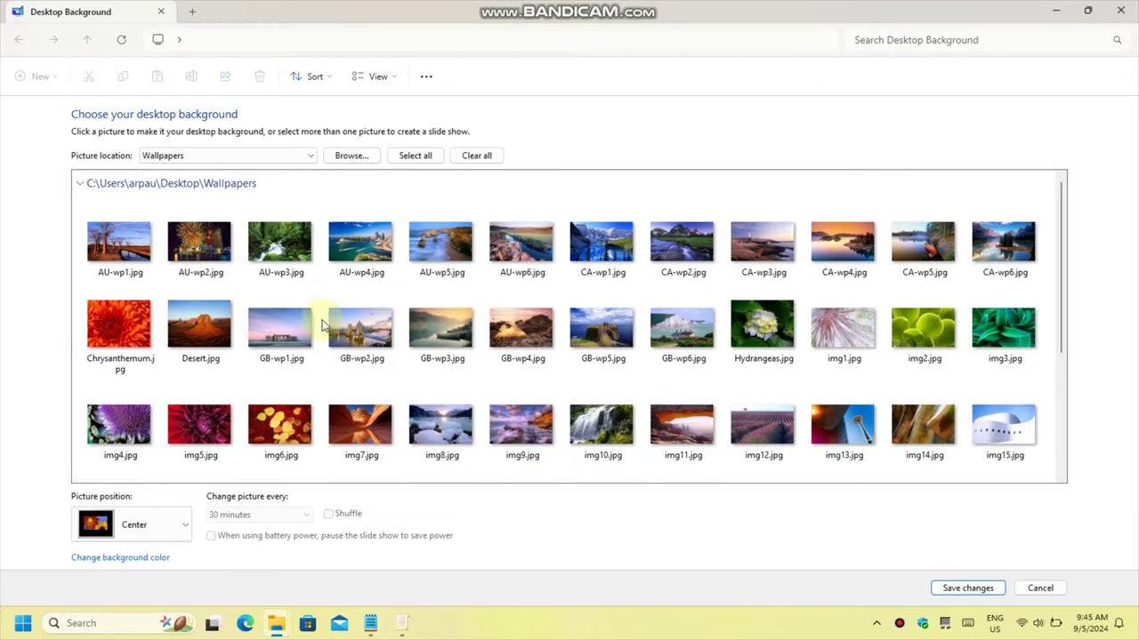
click(198, 322)
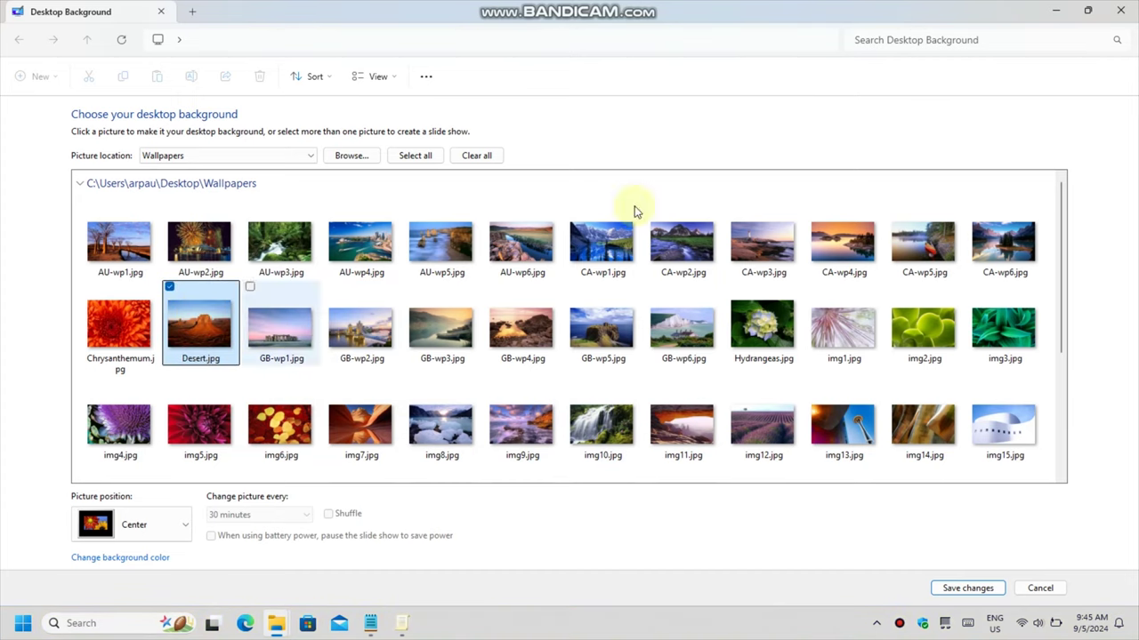
click(1054, 12)
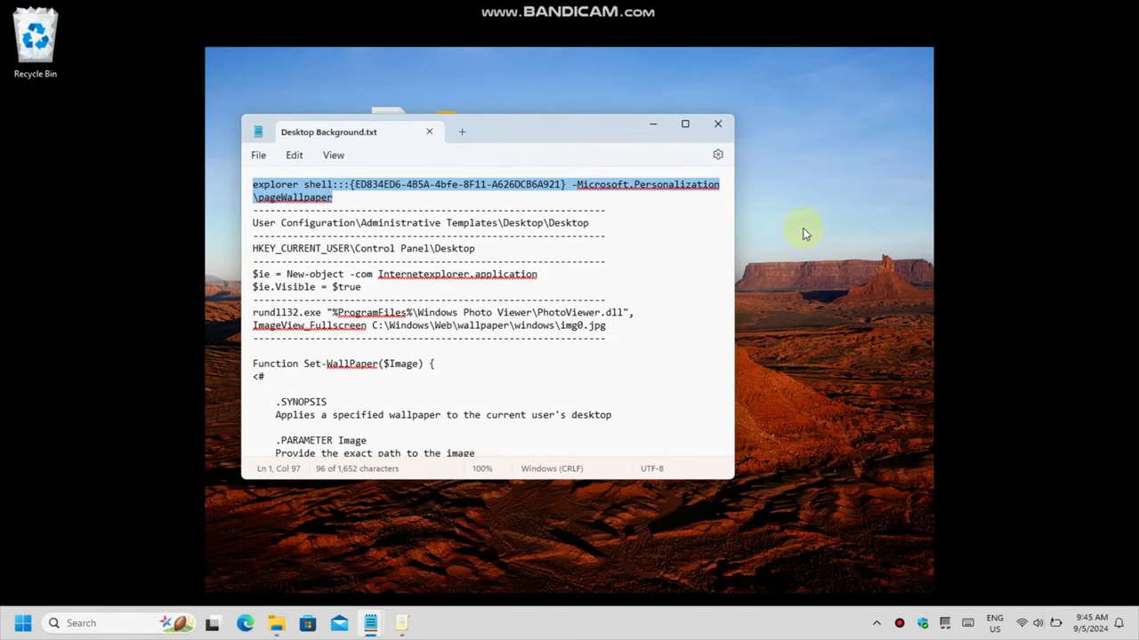
click(653, 124)
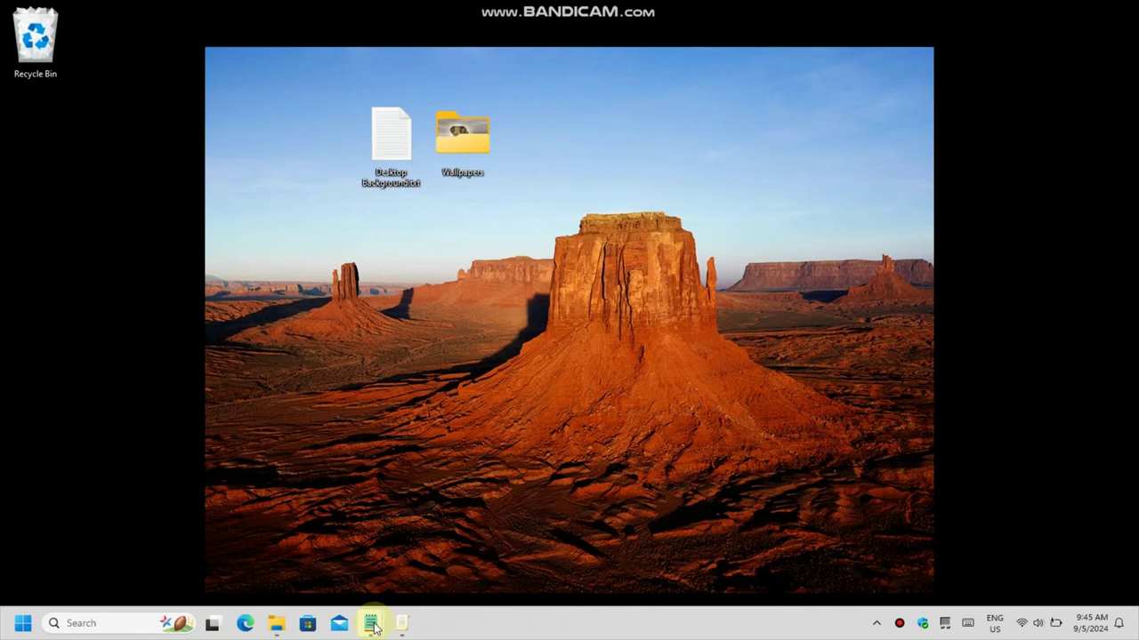
Close the duplicate Desktop Background.txt window and bring the remaining Notepad window back
mouse_move(374, 620)
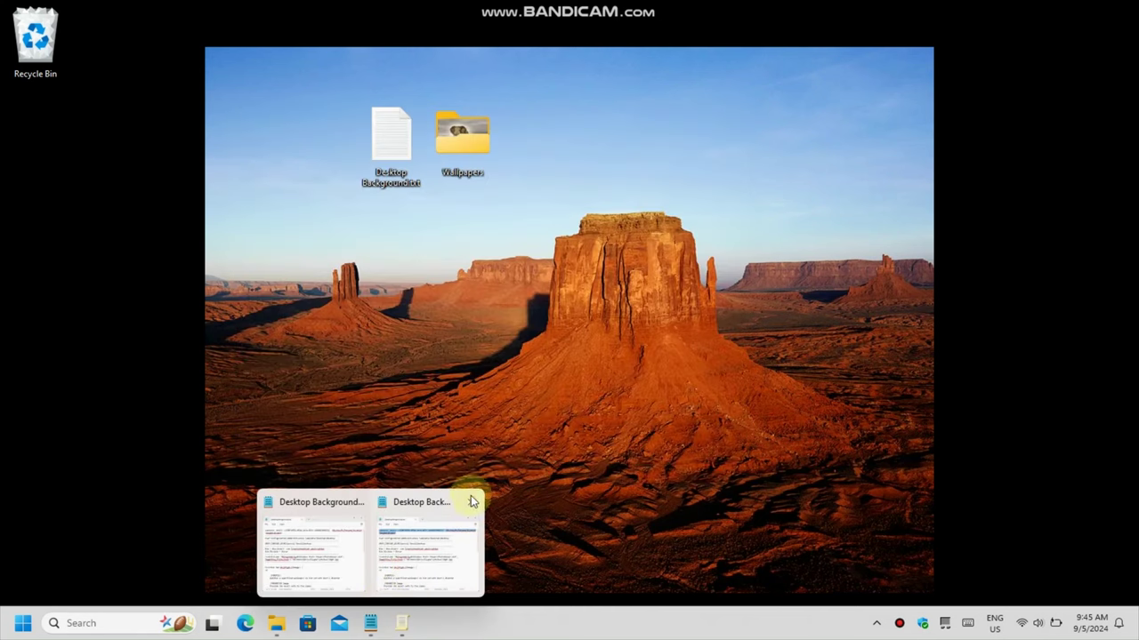
click(471, 501)
click(375, 556)
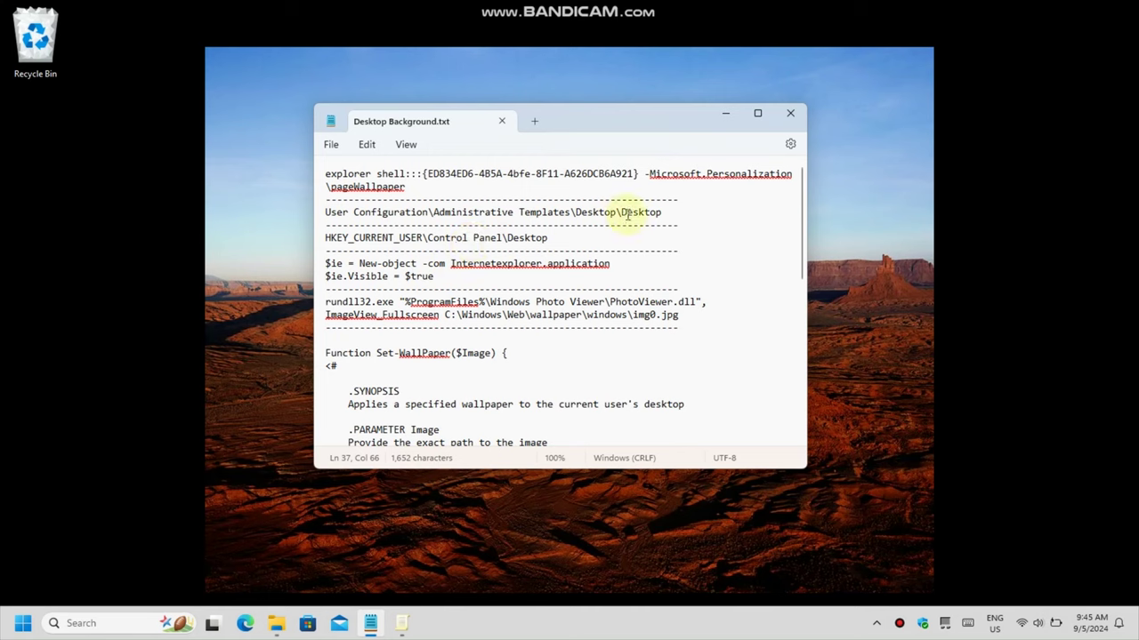
drag(666, 214, 326, 213)
click(377, 263)
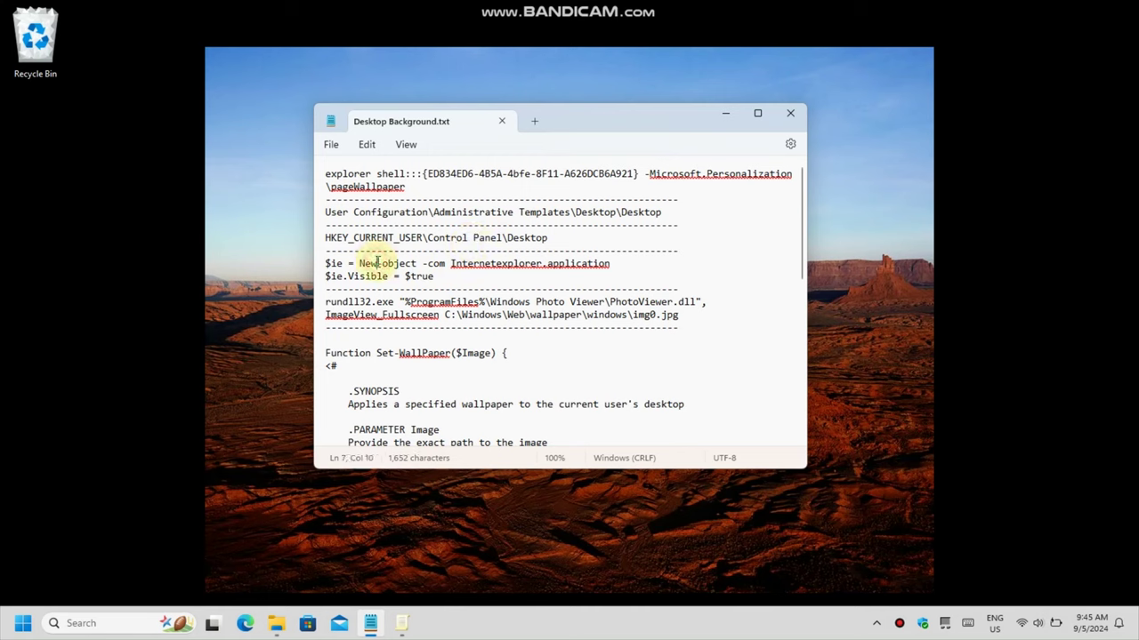
Launch the Local Group Policy Editor with gpedit.msc from the Run box
key(super+r)
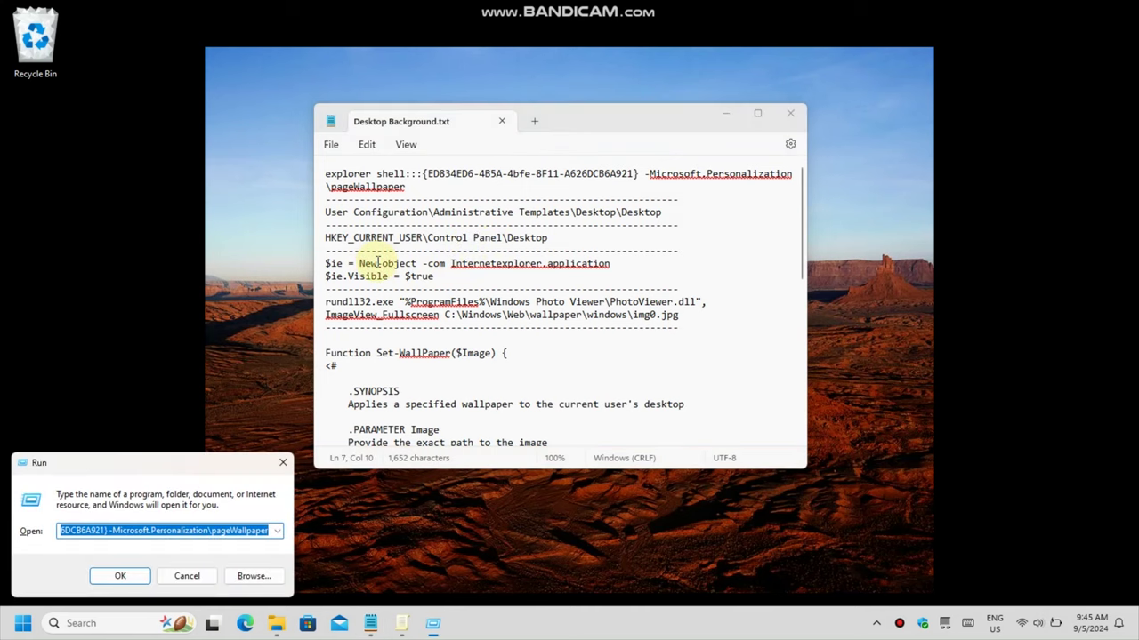
text(gpedit.msc)
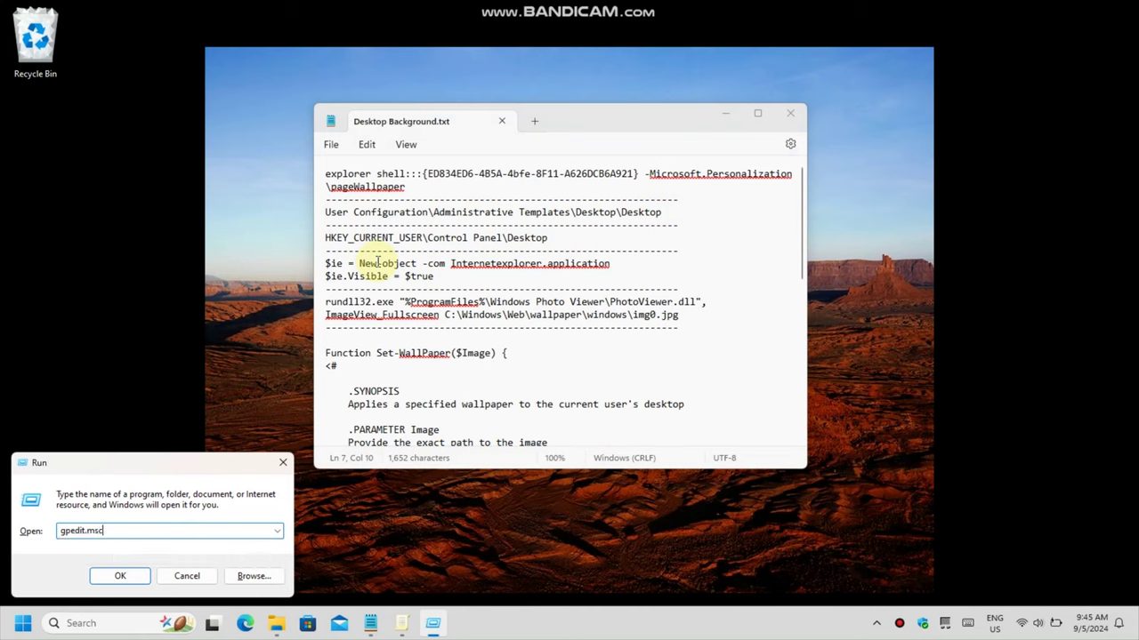
key(Return)
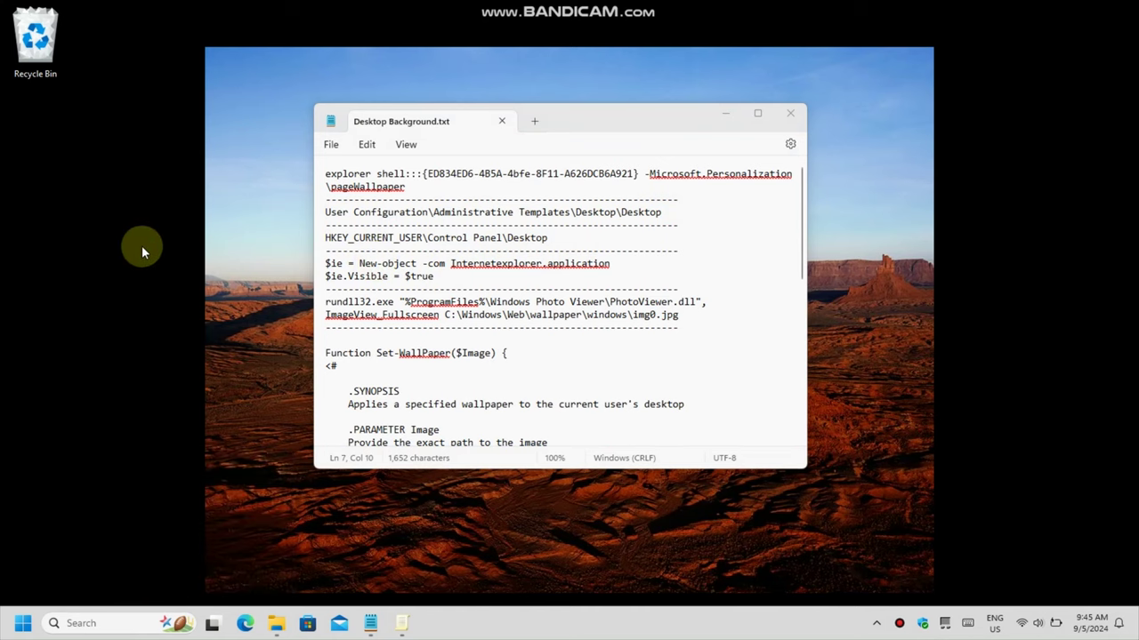
Navigate to User Configuration > Administrative Templates > Desktop > Desktop in a maximized editor
click(137, 278)
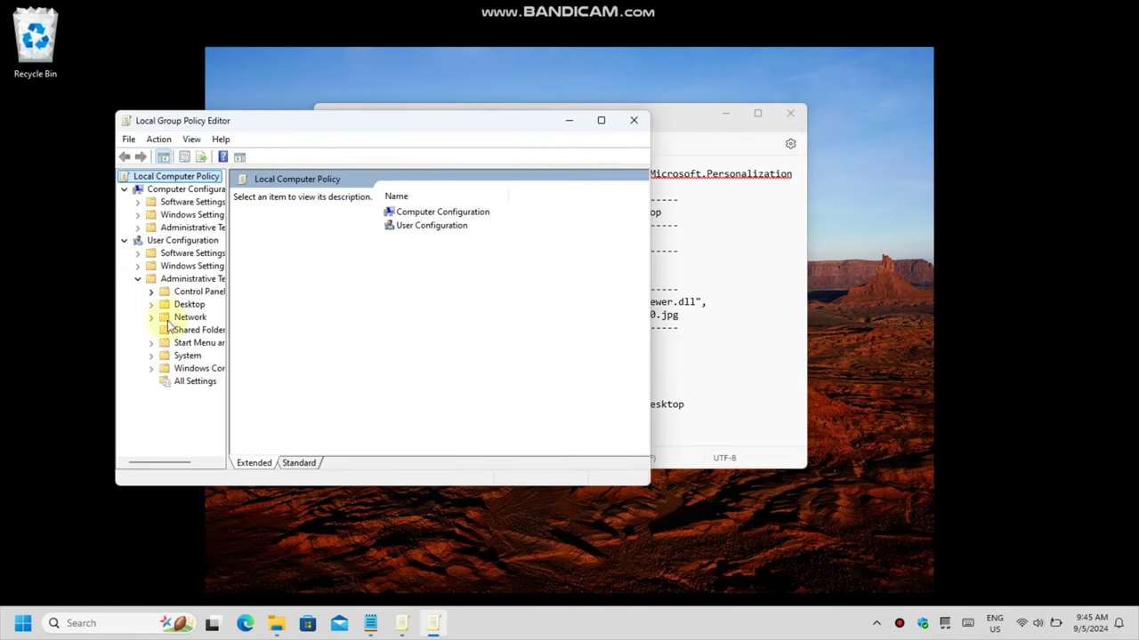
click(152, 304)
click(189, 330)
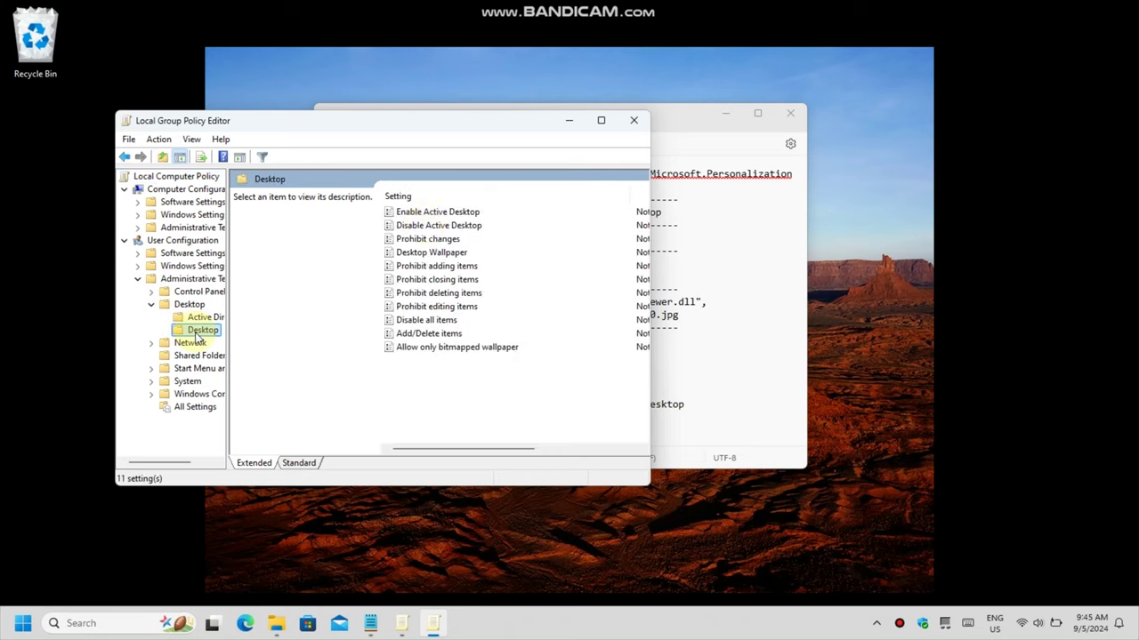
click(600, 120)
Set the Desktop Wallpaper policy to Enabled with Wallpaper Style Center
double_click(308, 136)
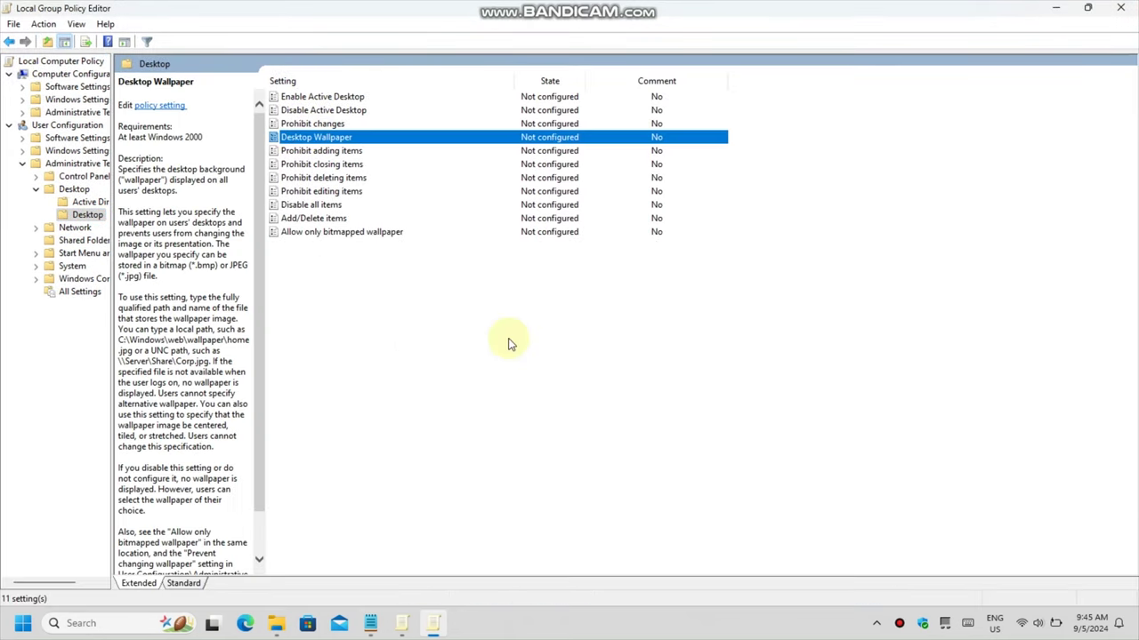
click(170, 226)
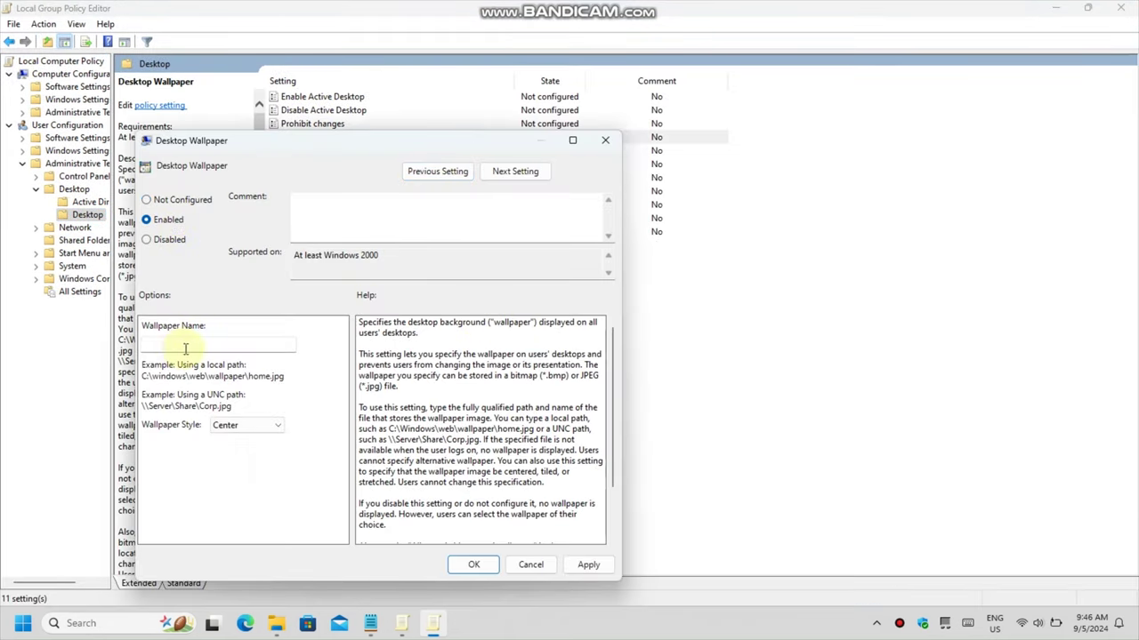
click(222, 346)
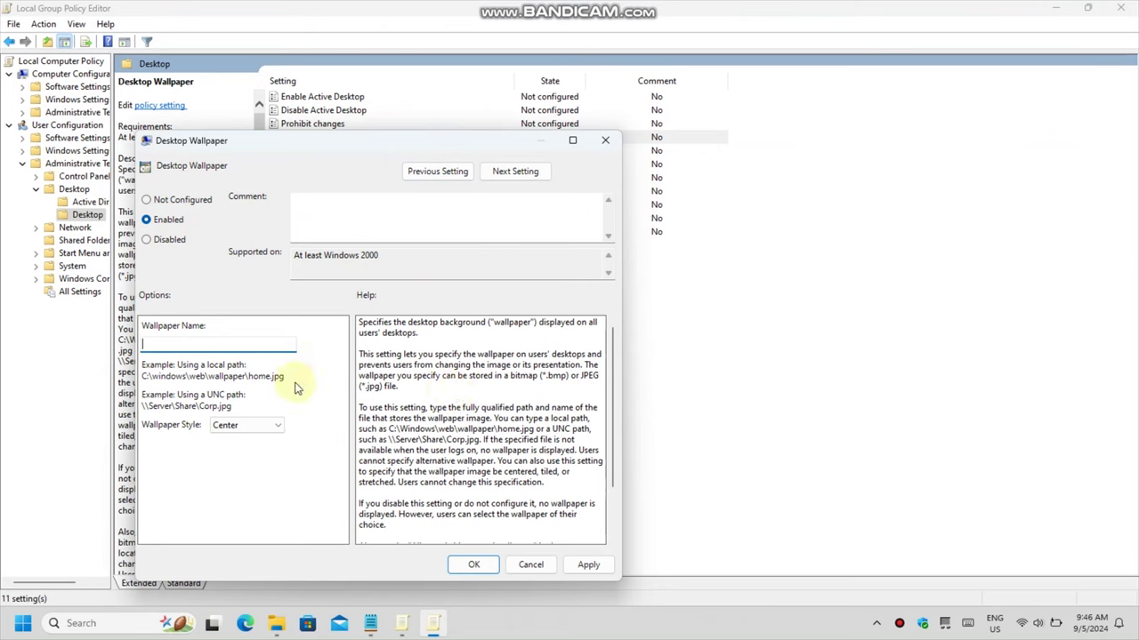
click(228, 426)
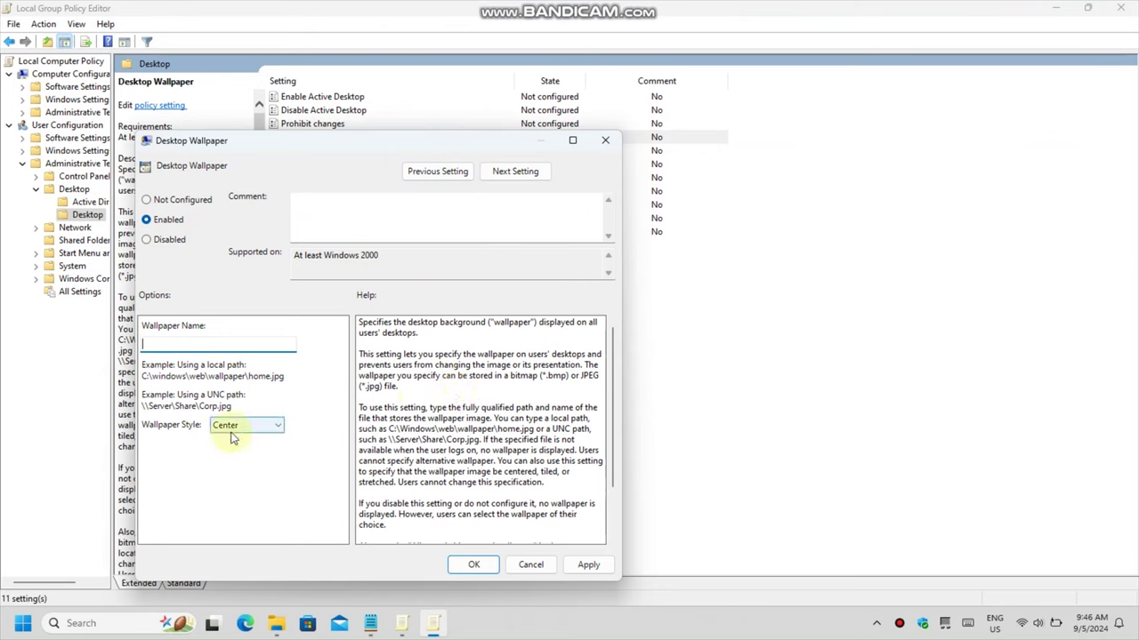
click(225, 438)
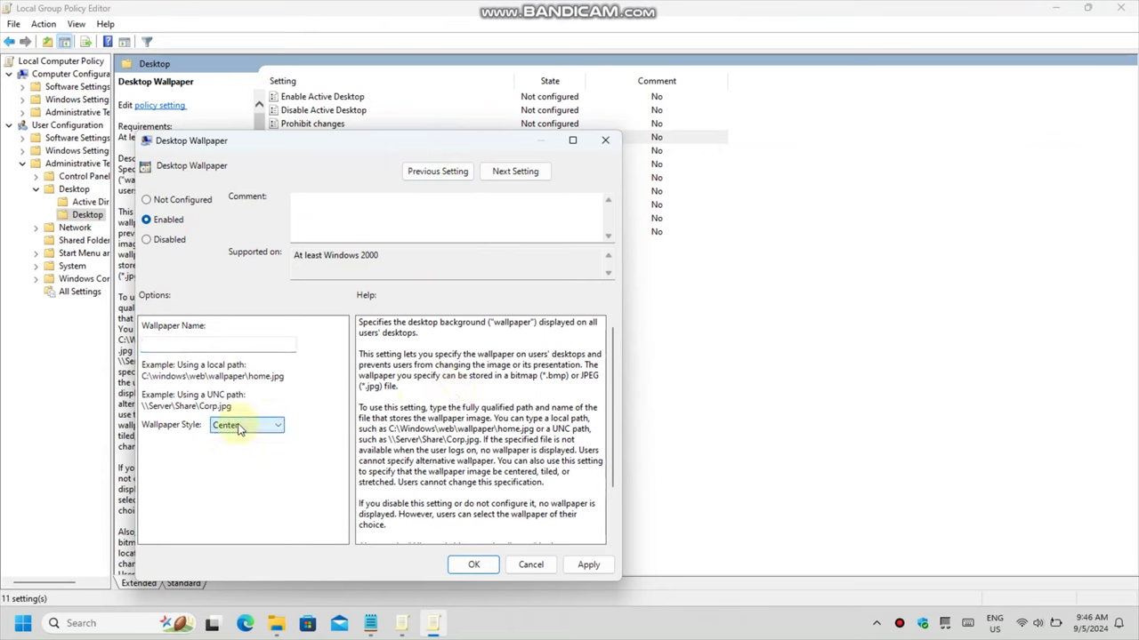
click(510, 400)
scroll(510, 399, down, 3)
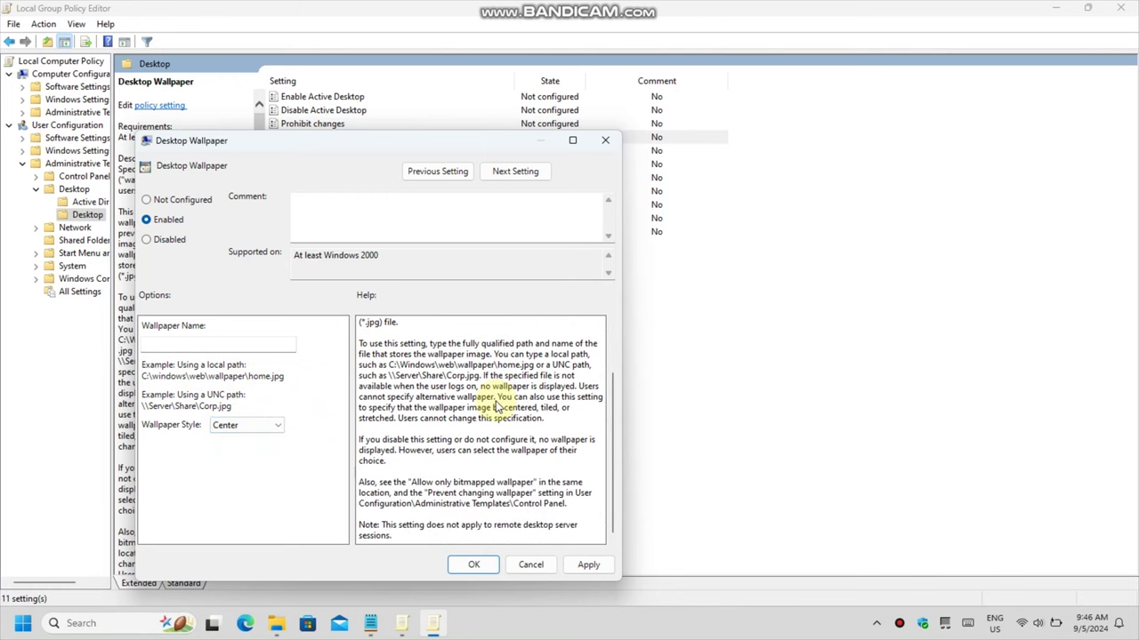
Launch Registry Editor with regedit from the Run box
key(super+r)
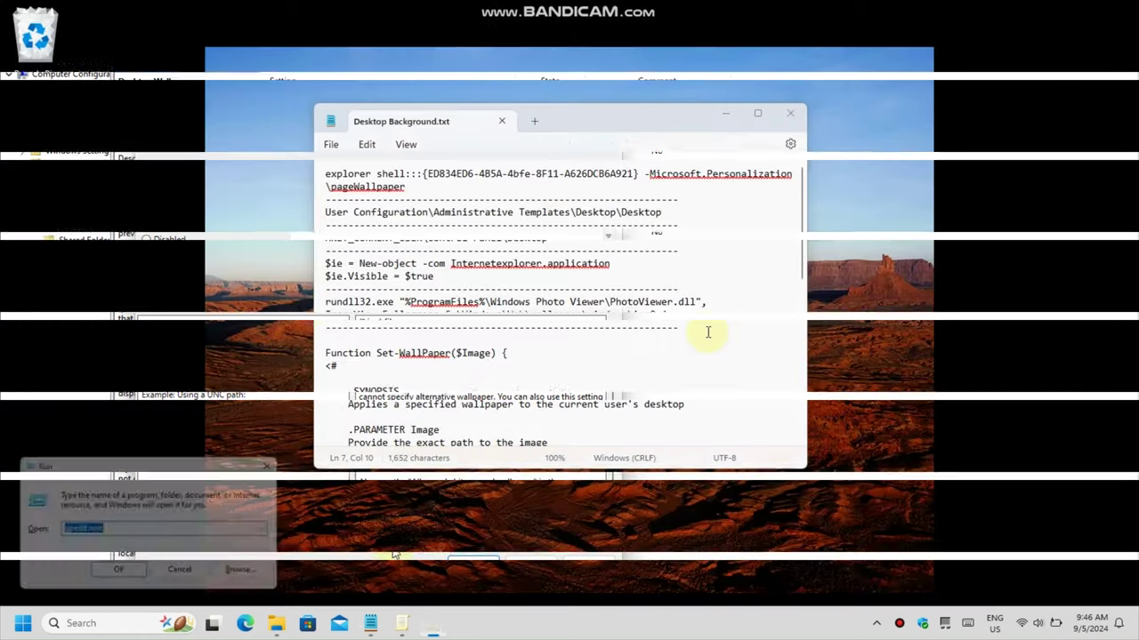
text(re)
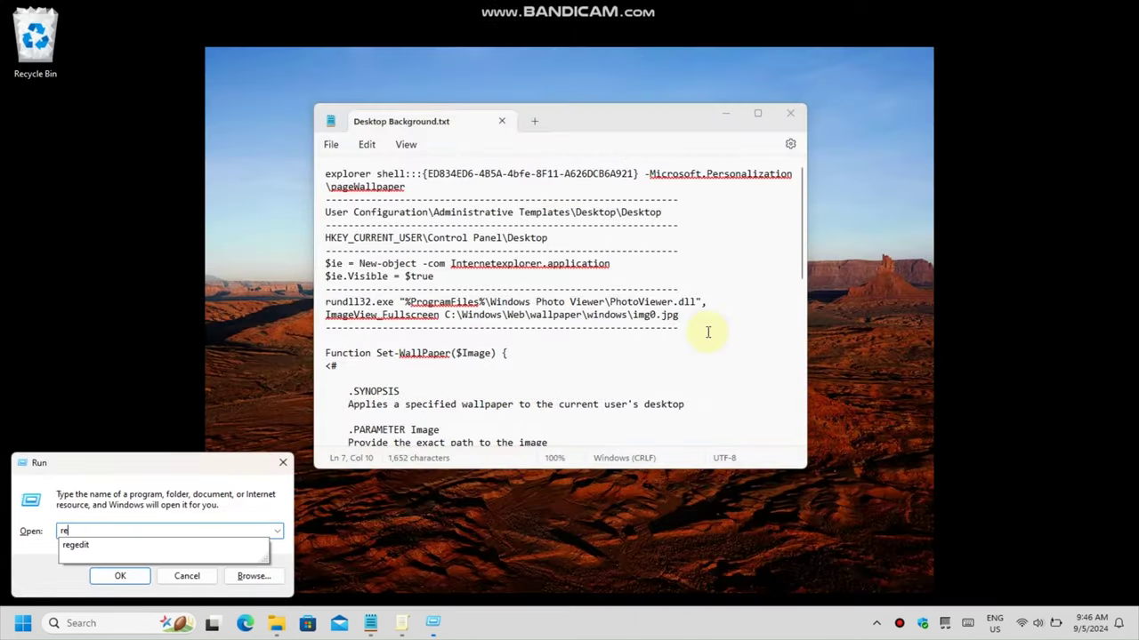
text(gedit)
key(Return)
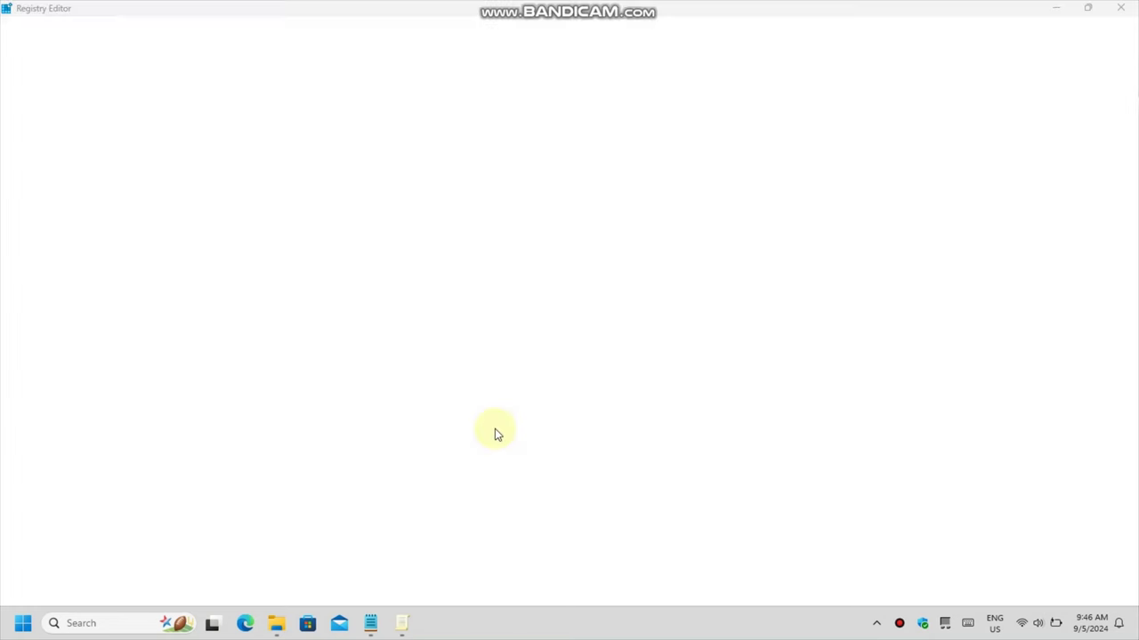
View the WallPaper value under HKEY_CURRENT_USER\Control Panel\Desktop, cancel unchanged, and close Registry Editor
drag(106, 603, 71, 602)
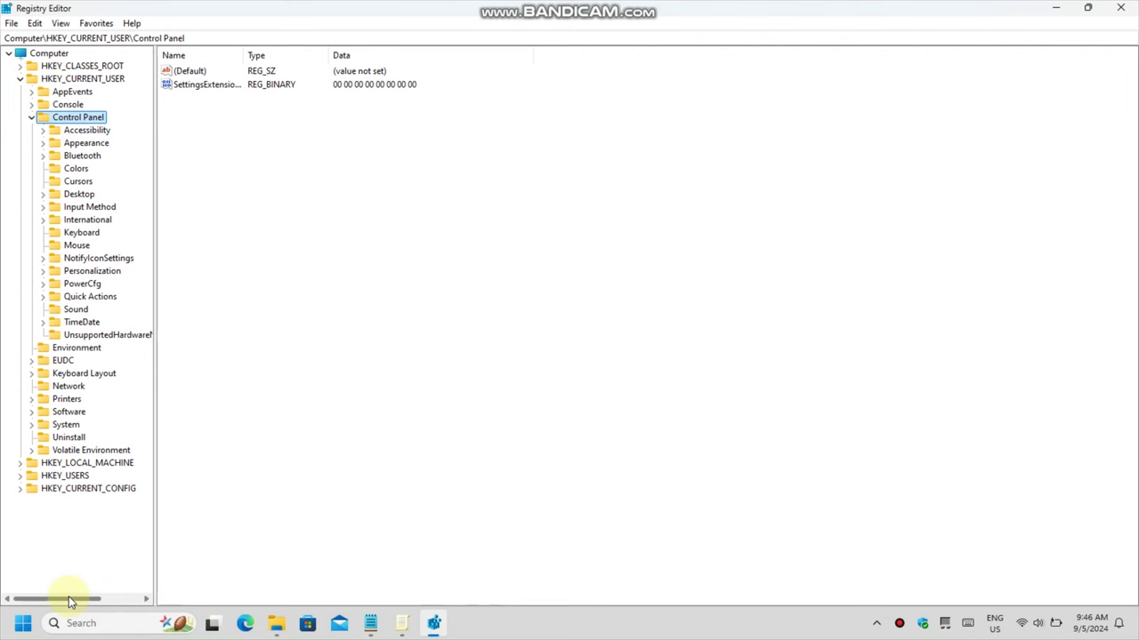
click(76, 195)
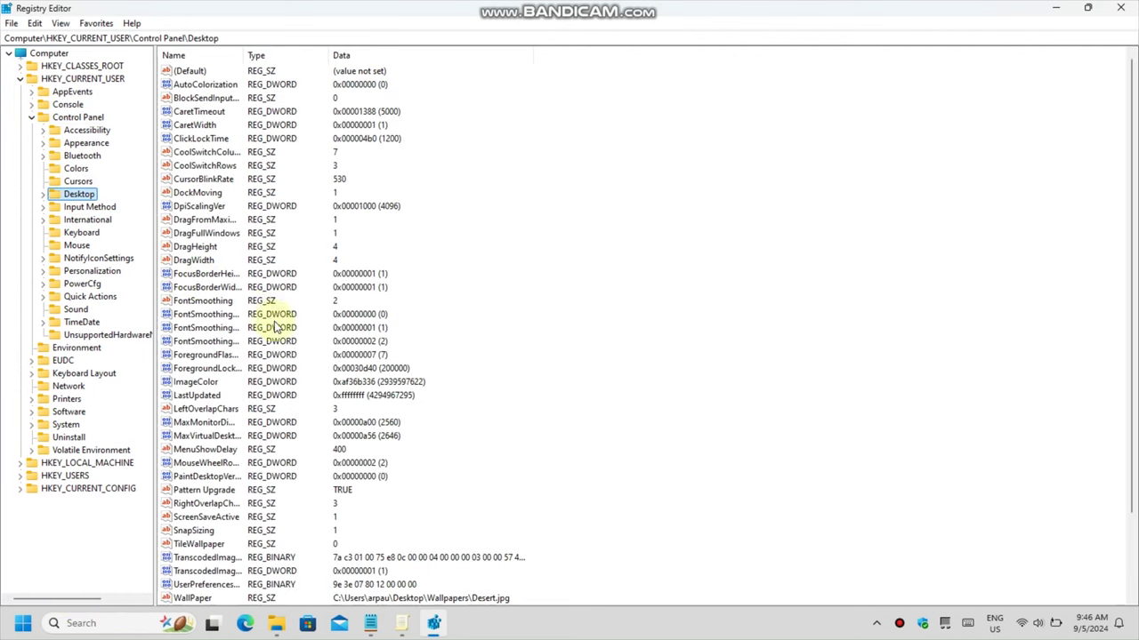
scroll(254, 326, down, 3)
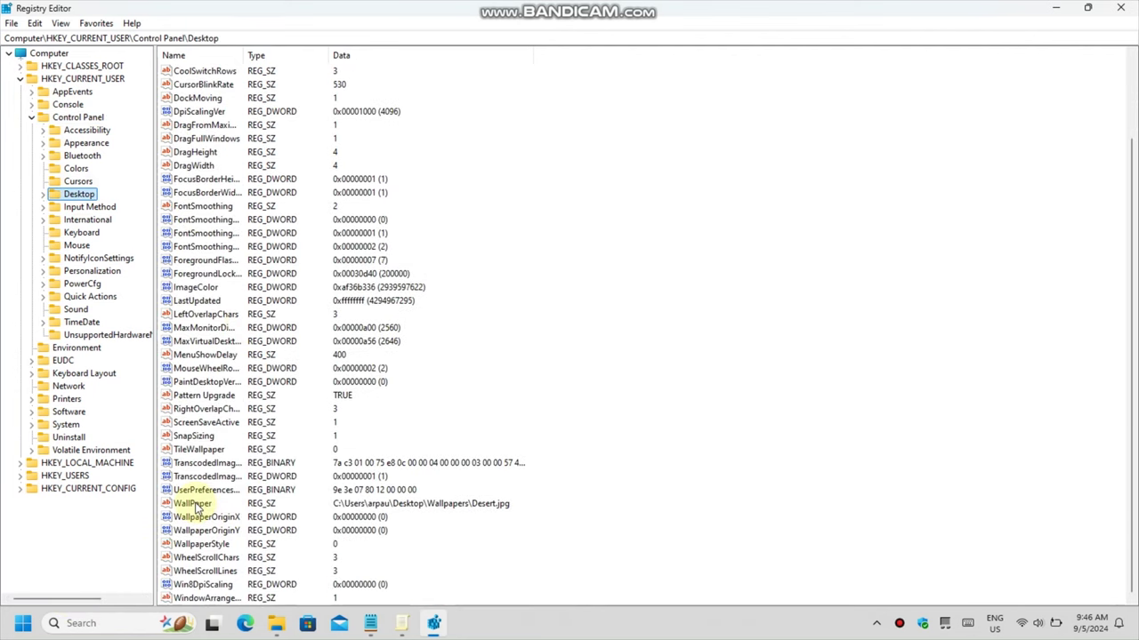
double_click(191, 504)
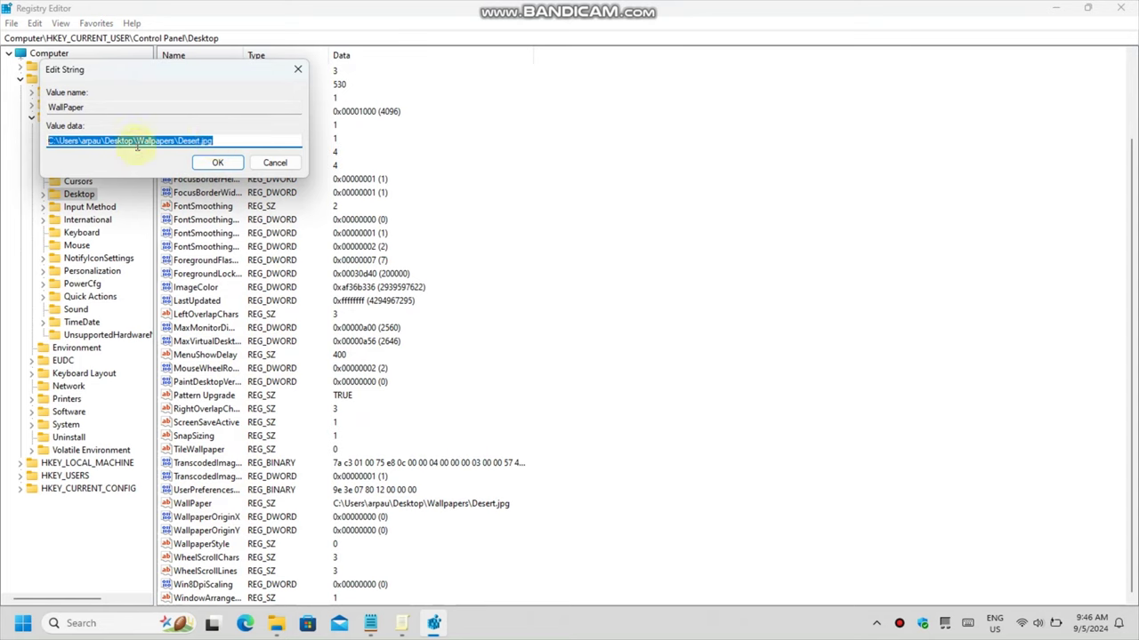
click(134, 140)
click(290, 162)
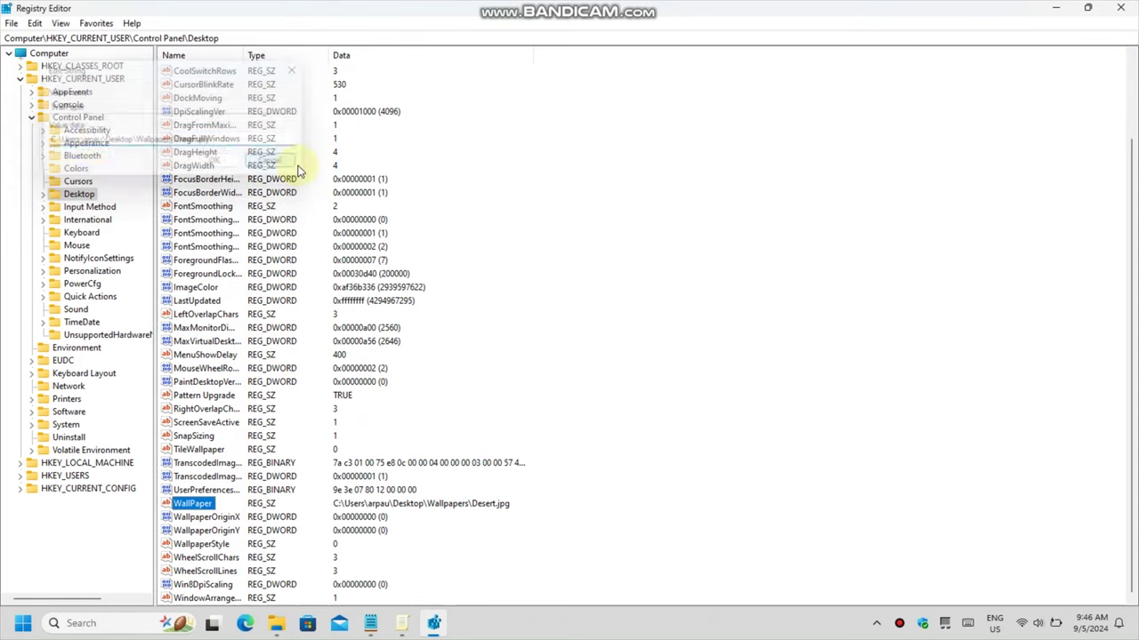
click(1120, 7)
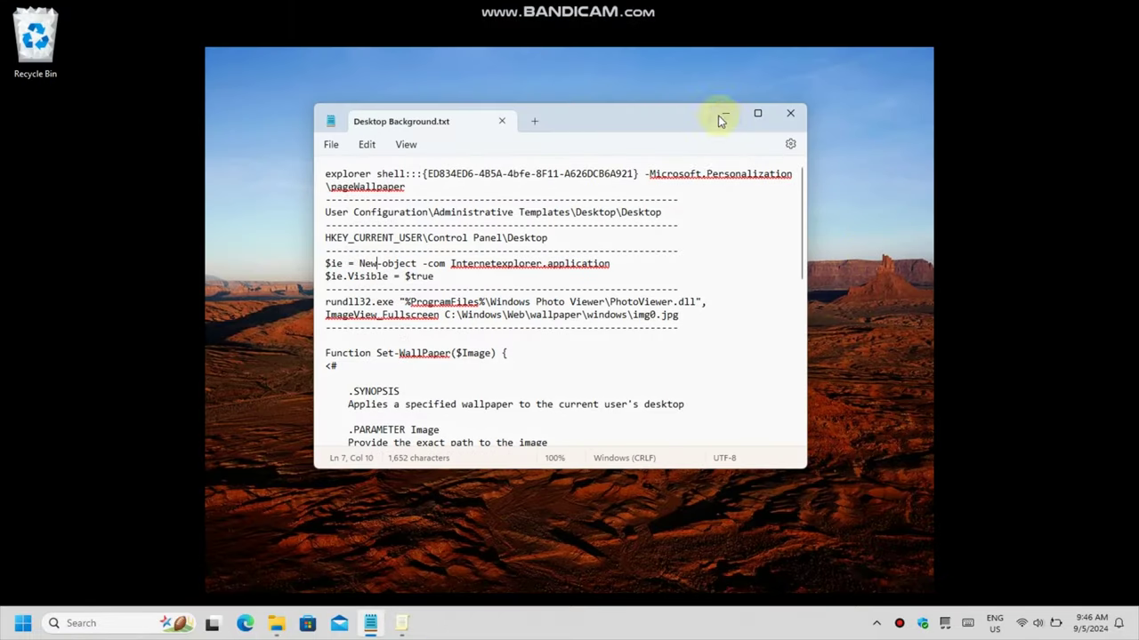
Launch Windows PowerShell from the Run box with 'powershell'
drag(442, 277, 326, 251)
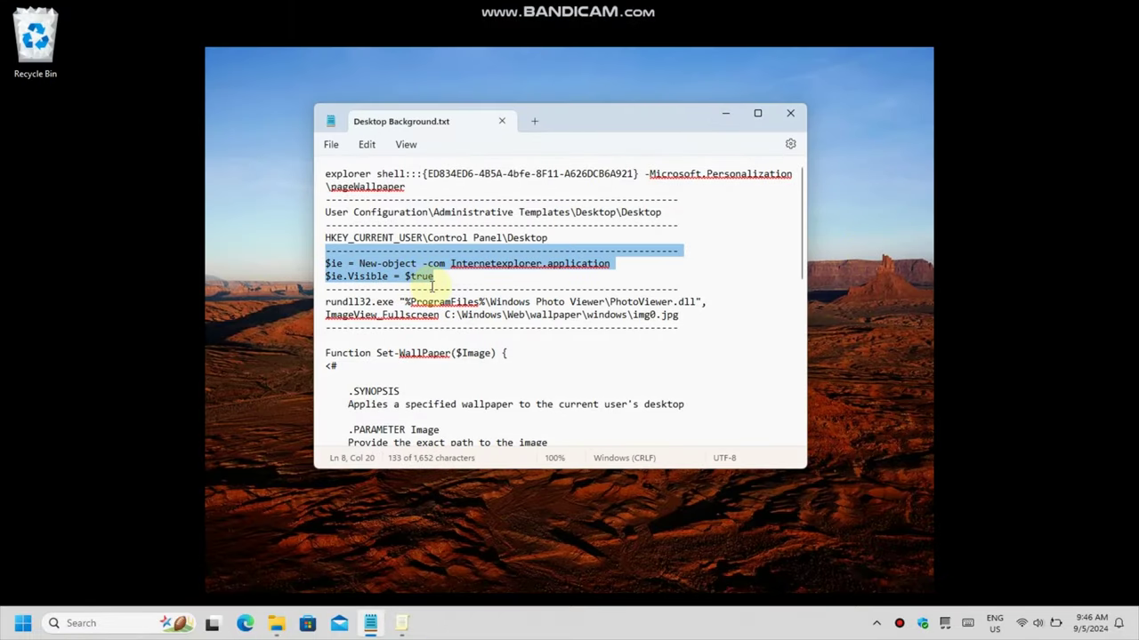
click(433, 289)
key(super+r)
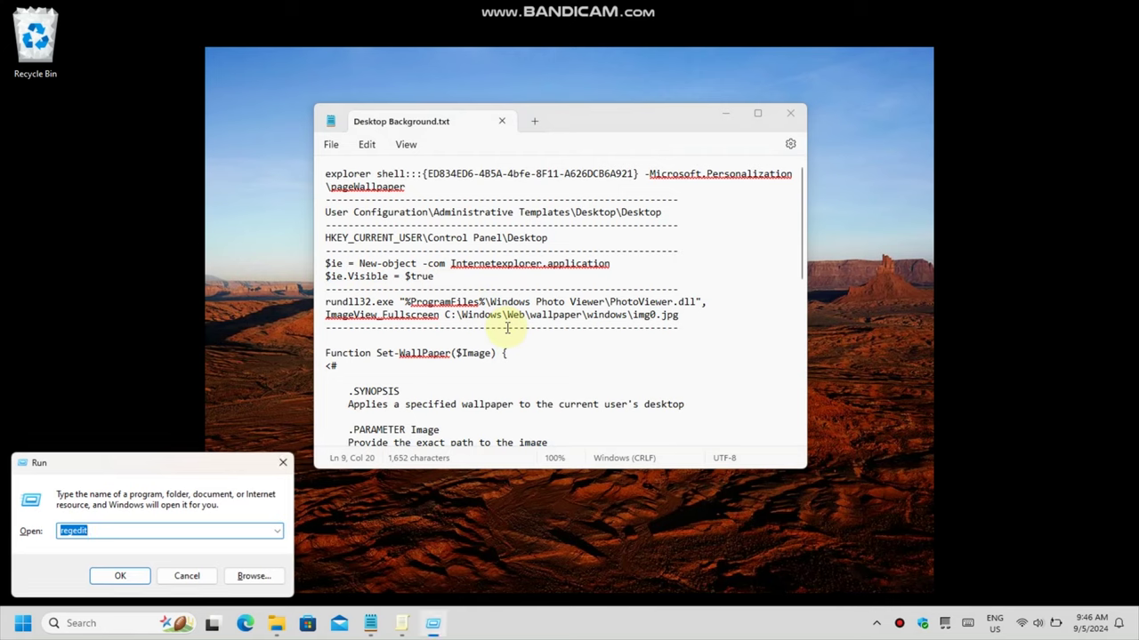
text(powershell)
key(Return)
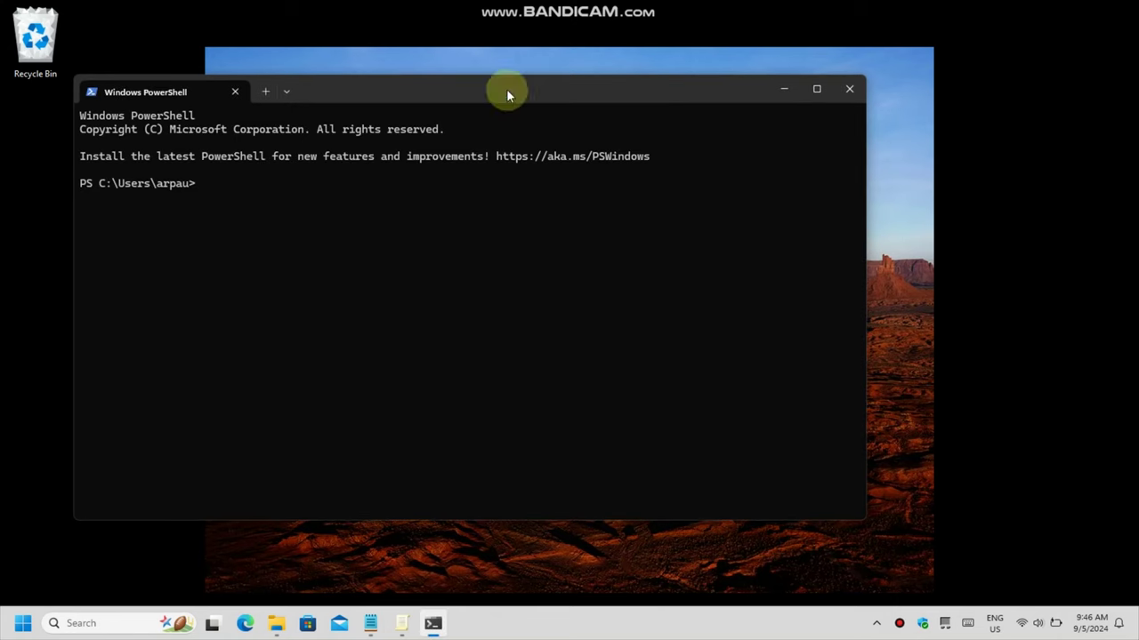
Paste and run the two $ie commands, creating a visible Internet Explorer object
drag(480, 91, 658, 391)
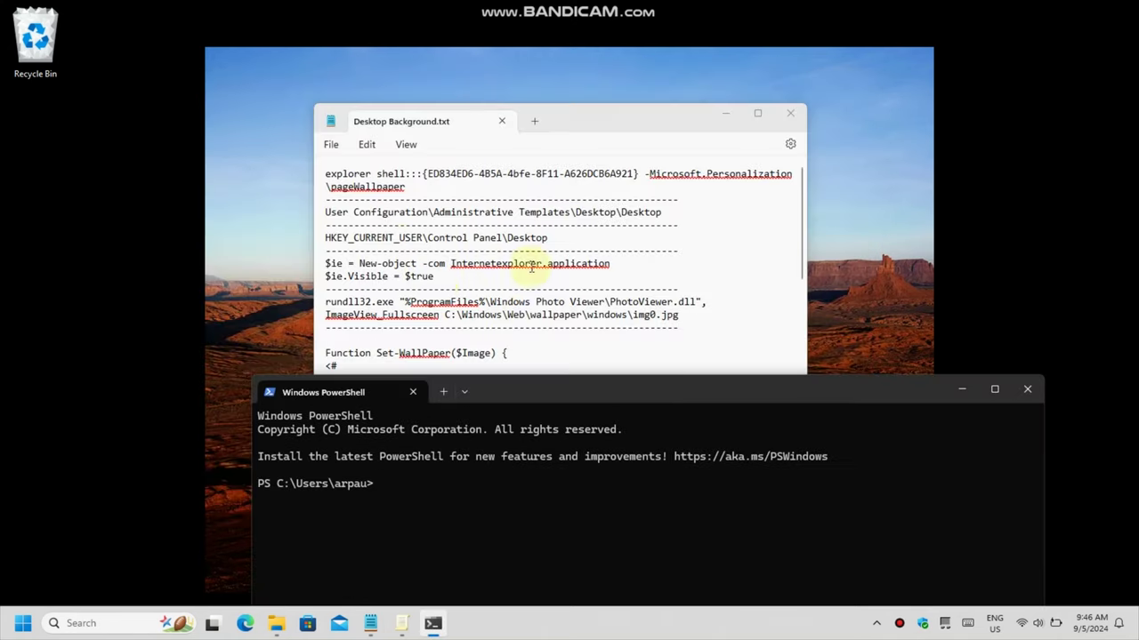
drag(628, 269, 336, 267)
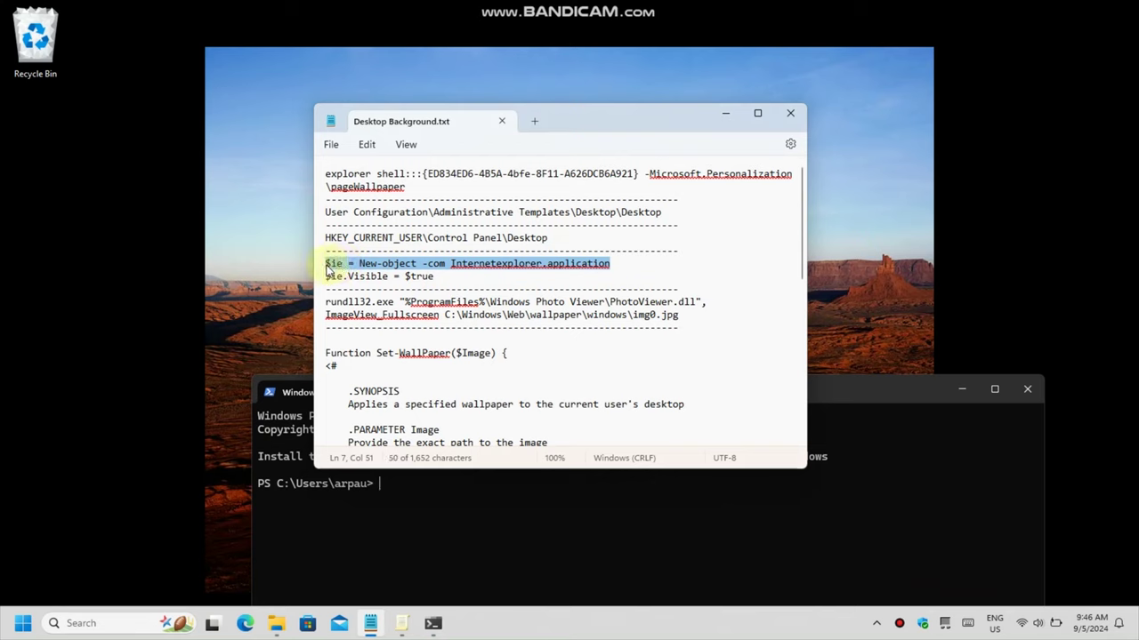
click(444, 497)
text($ie = New-object -com Internetexplorer.application)
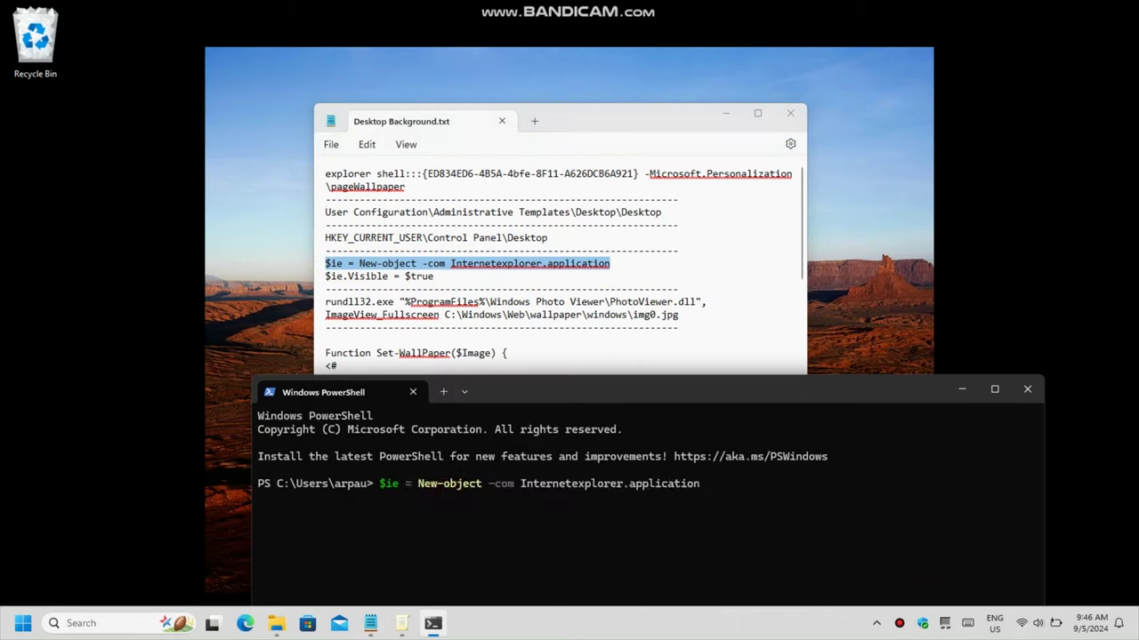
drag(435, 278, 325, 277)
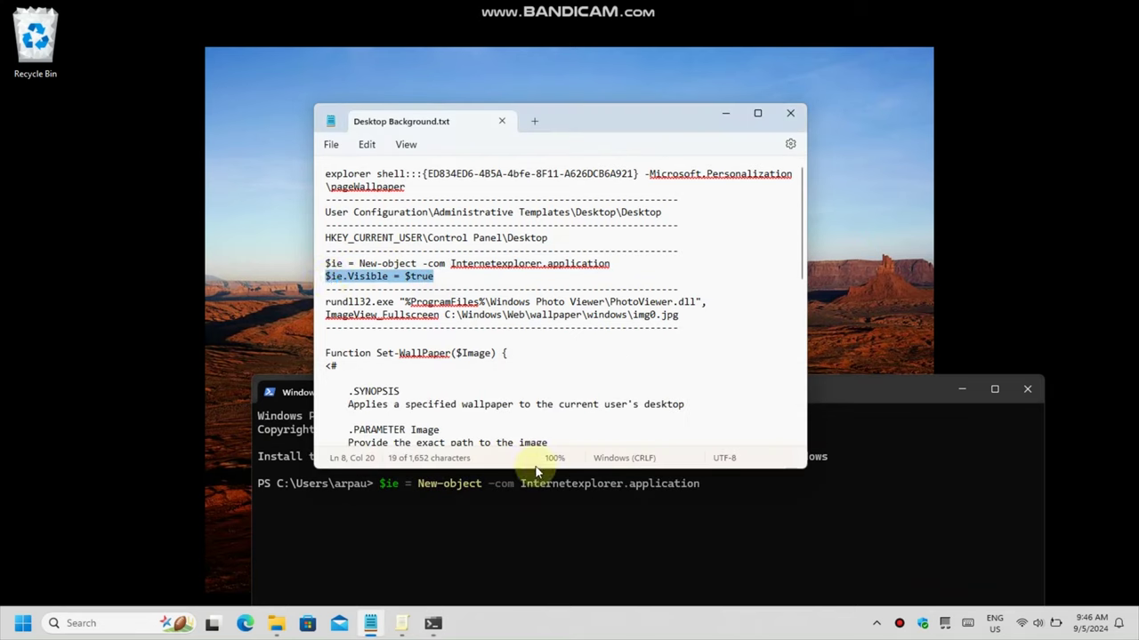
click(532, 534)
drag(569, 391, 522, 223)
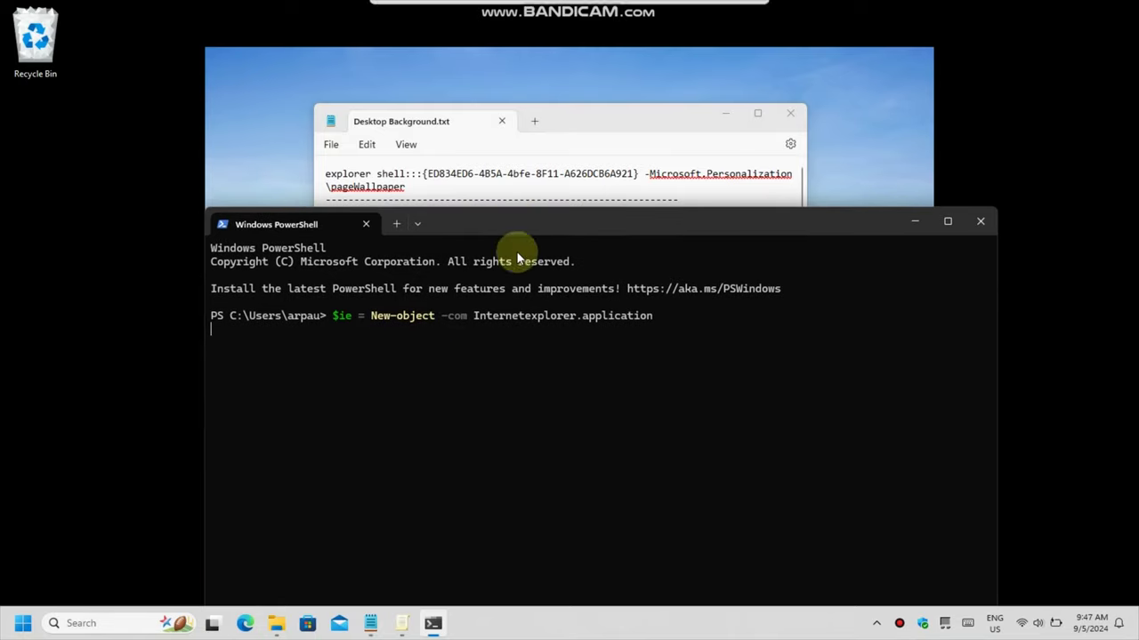
key(Return)
text($ie.Visible = $true)
key(Return)
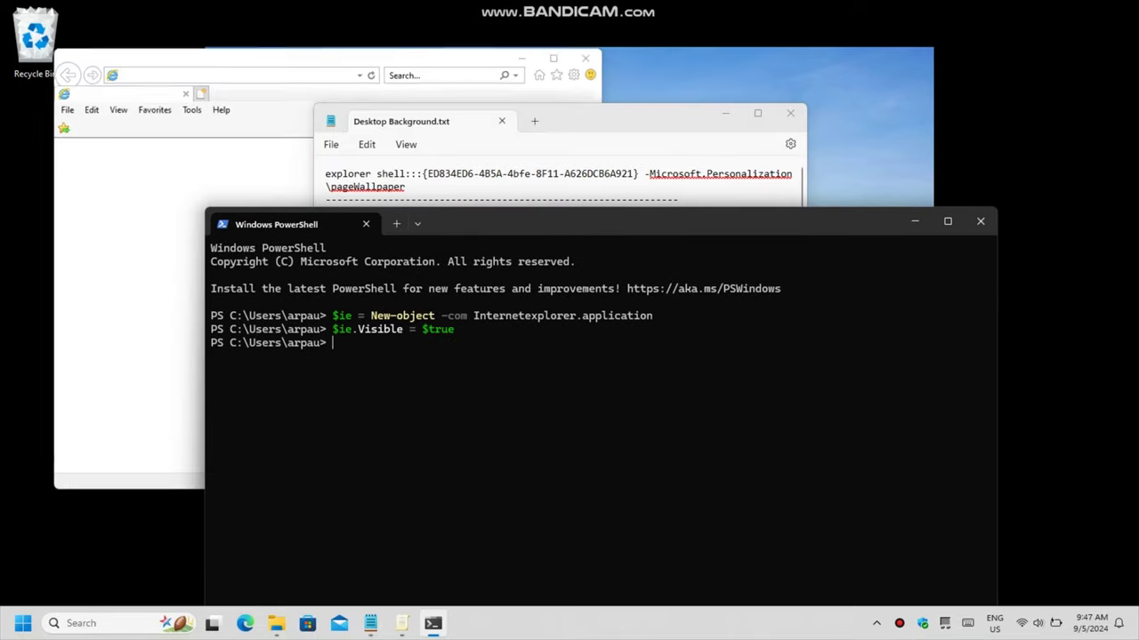
Maximize Internet Explorer and load google.com, accepting Google's cookie terms
click(556, 51)
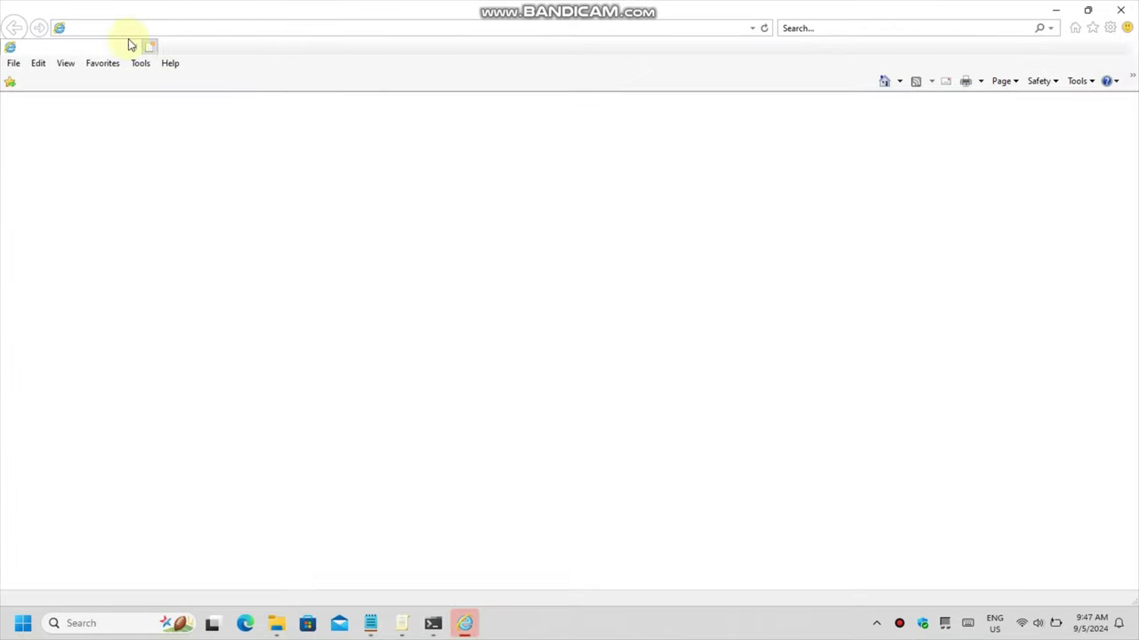
click(167, 62)
click(203, 140)
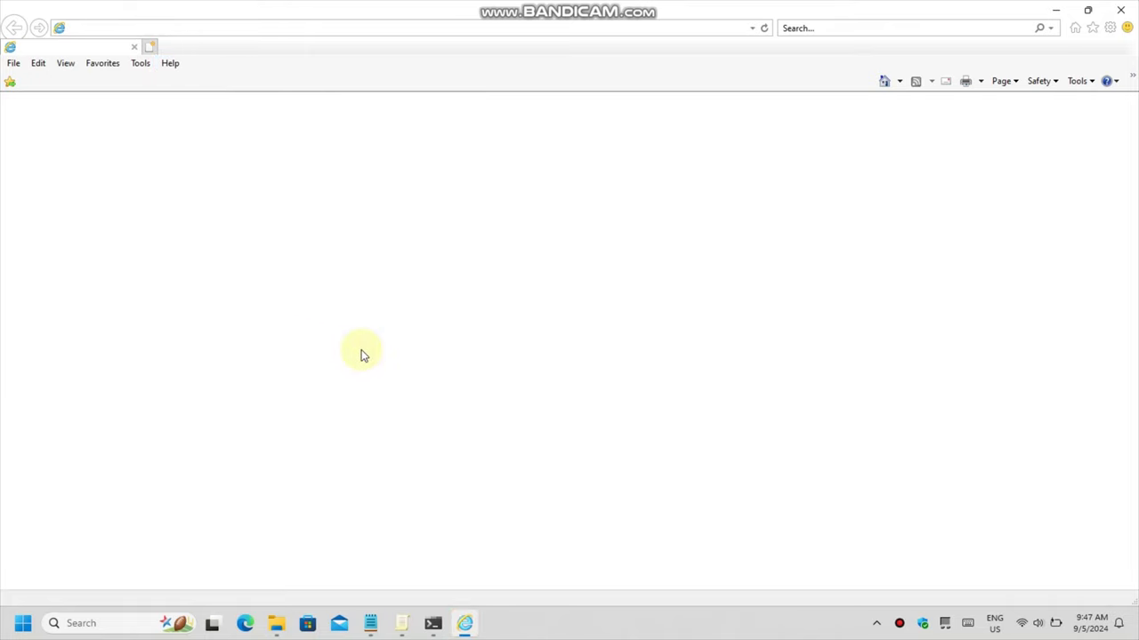
click(160, 27)
text(google)
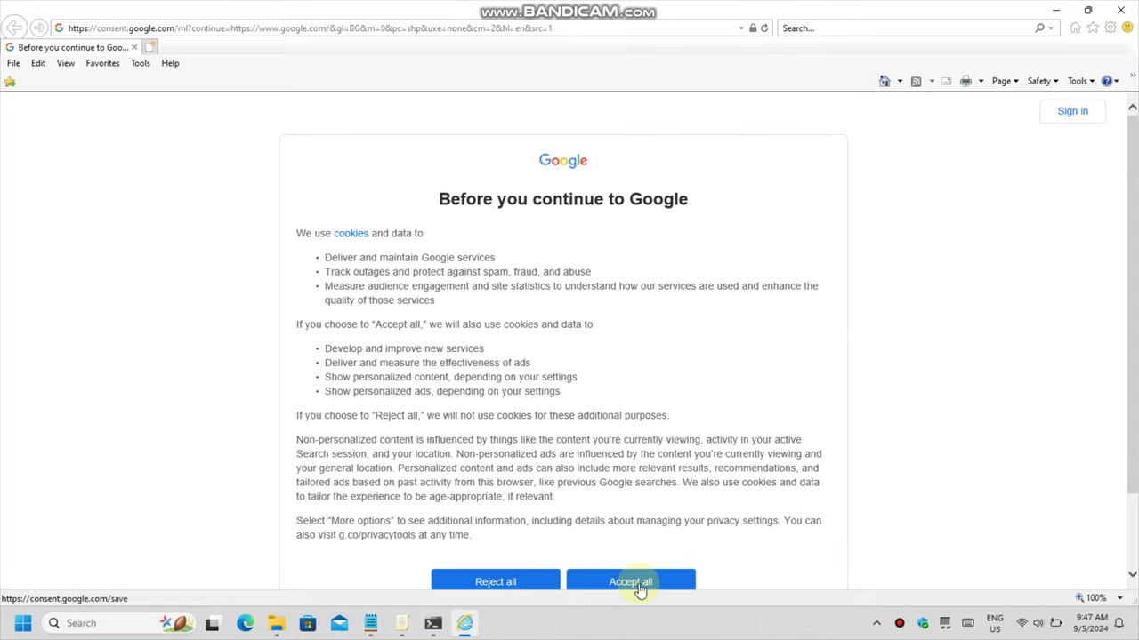
click(642, 579)
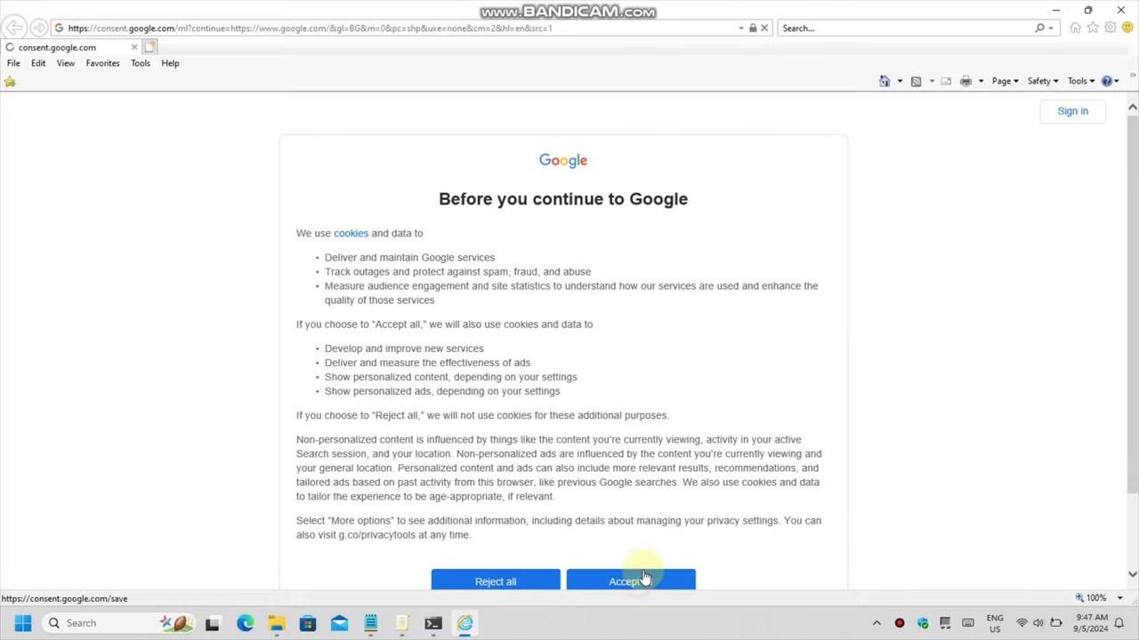
Check the Internet Explorer version and dismiss the Chrome recommendation
click(169, 63)
click(196, 141)
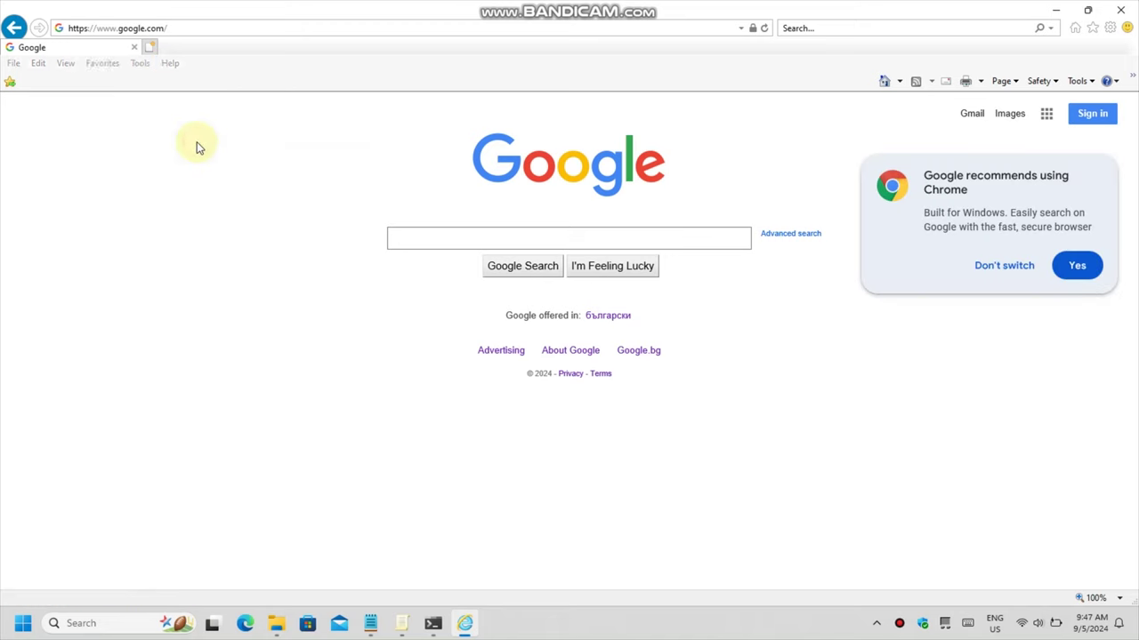
drag(129, 29, 298, 70)
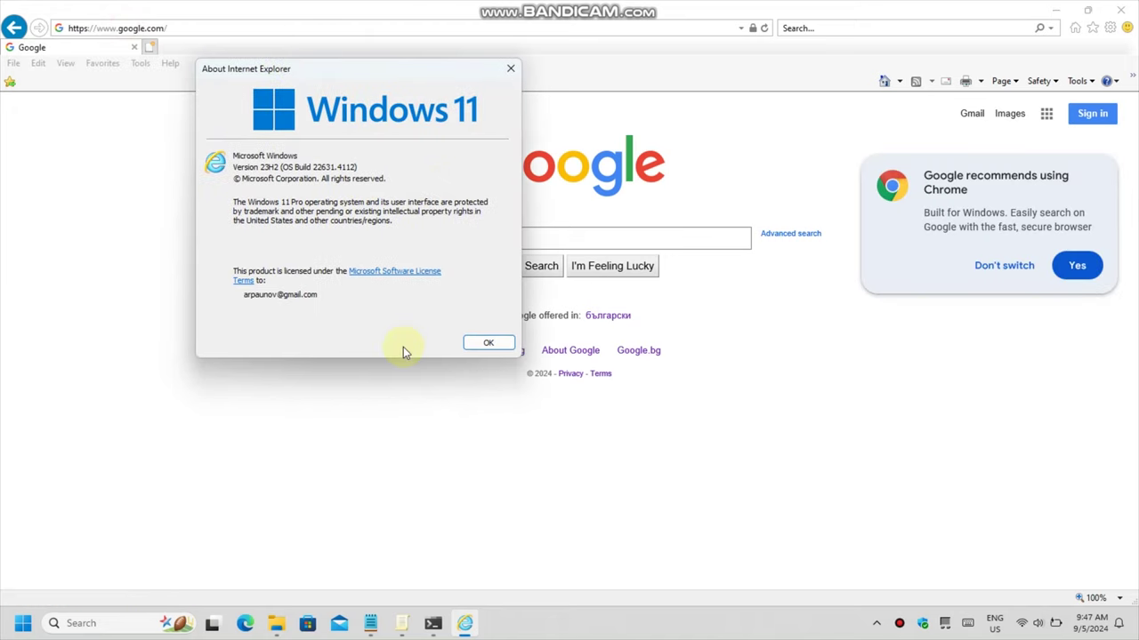
click(498, 345)
click(1006, 267)
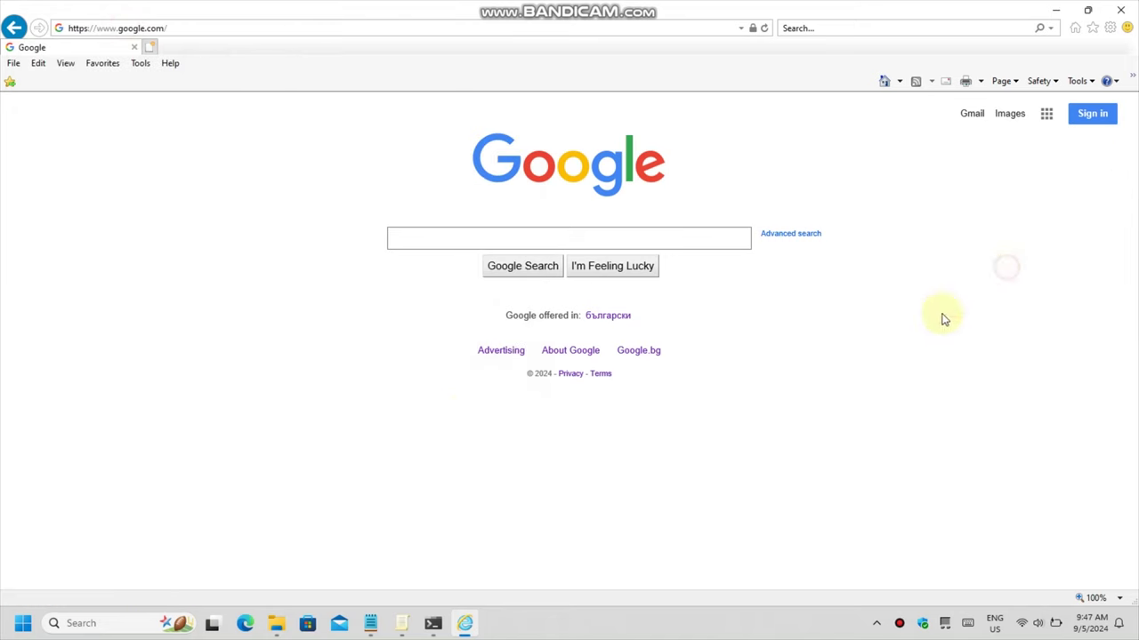
Set the Google logo picture as the desktop background, confirming the replacement
right_click(531, 167)
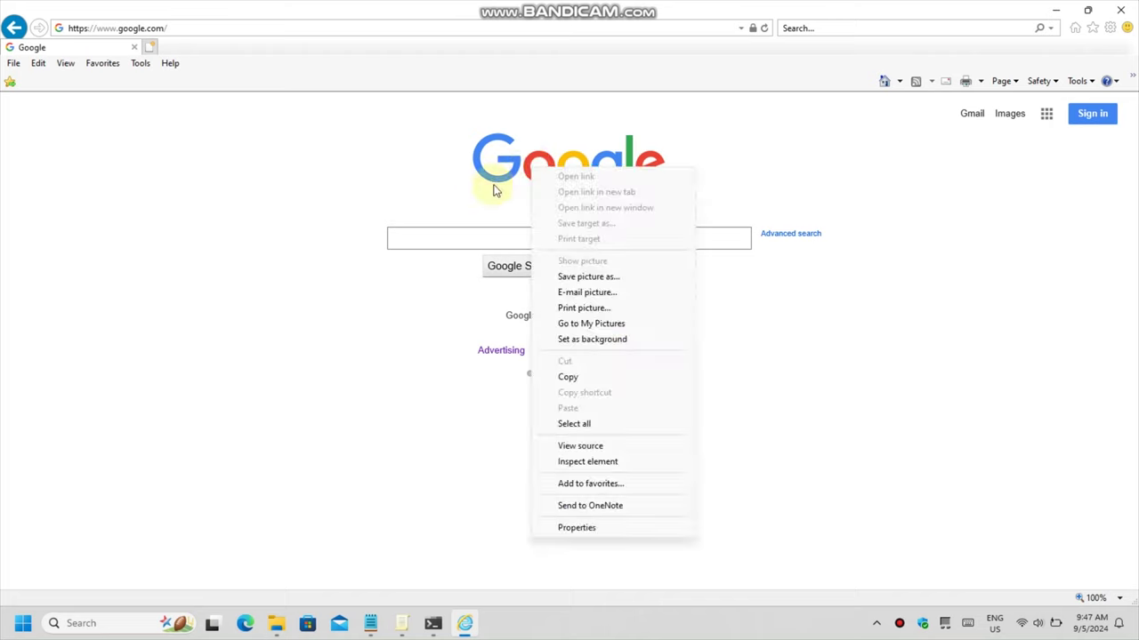
click(589, 340)
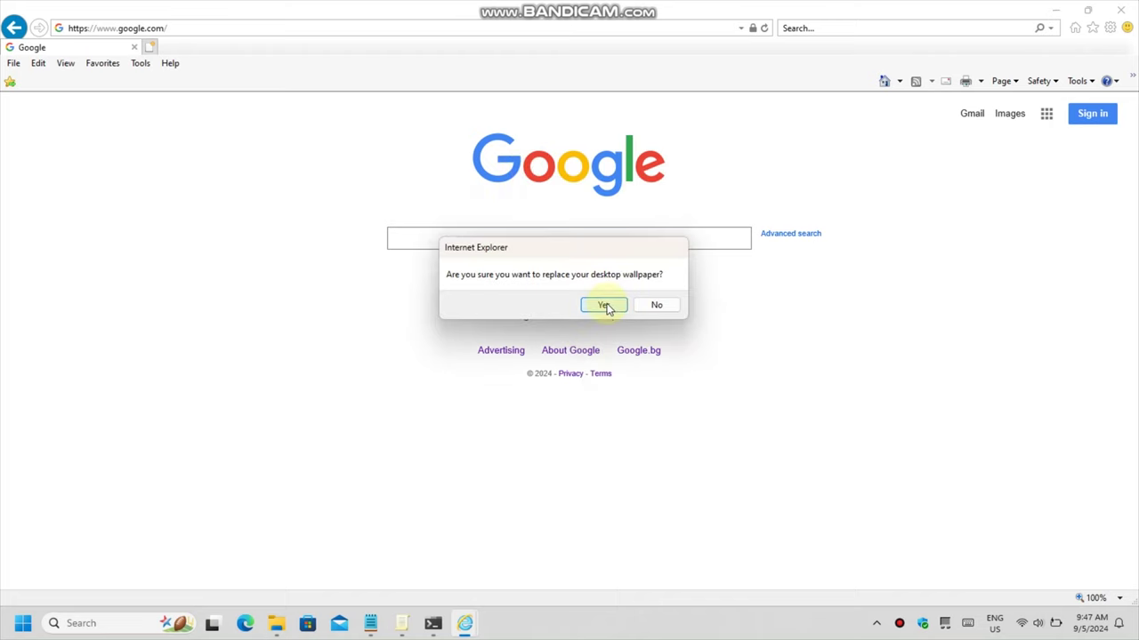
click(602, 302)
Minimize the windows, close PowerShell, and reopen the Desktop Background.txt notes
click(1059, 13)
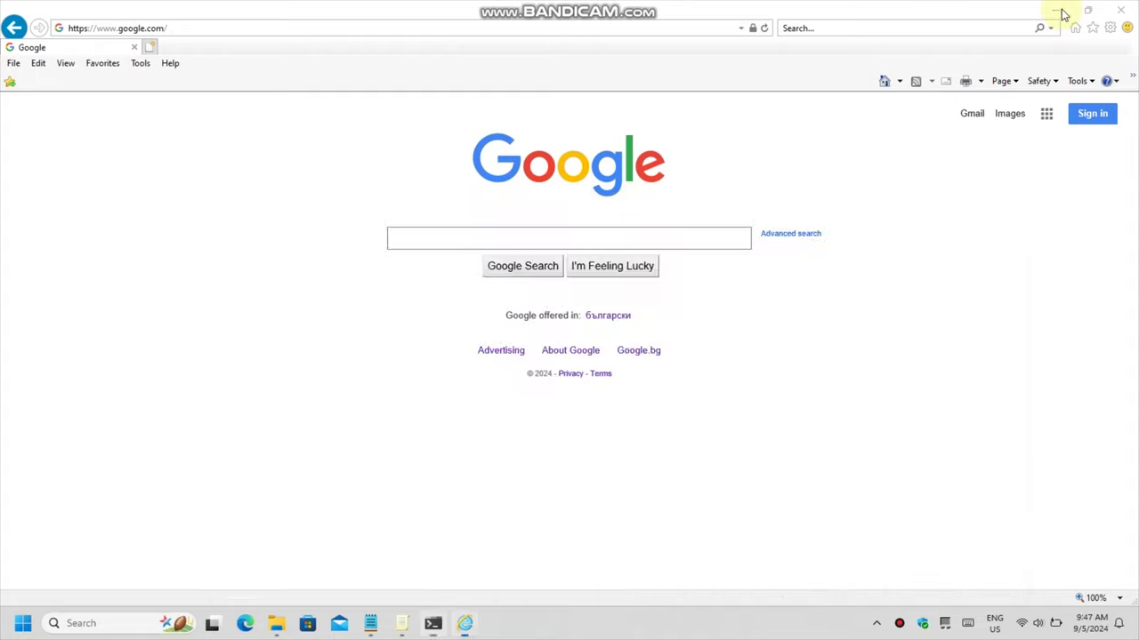
click(921, 230)
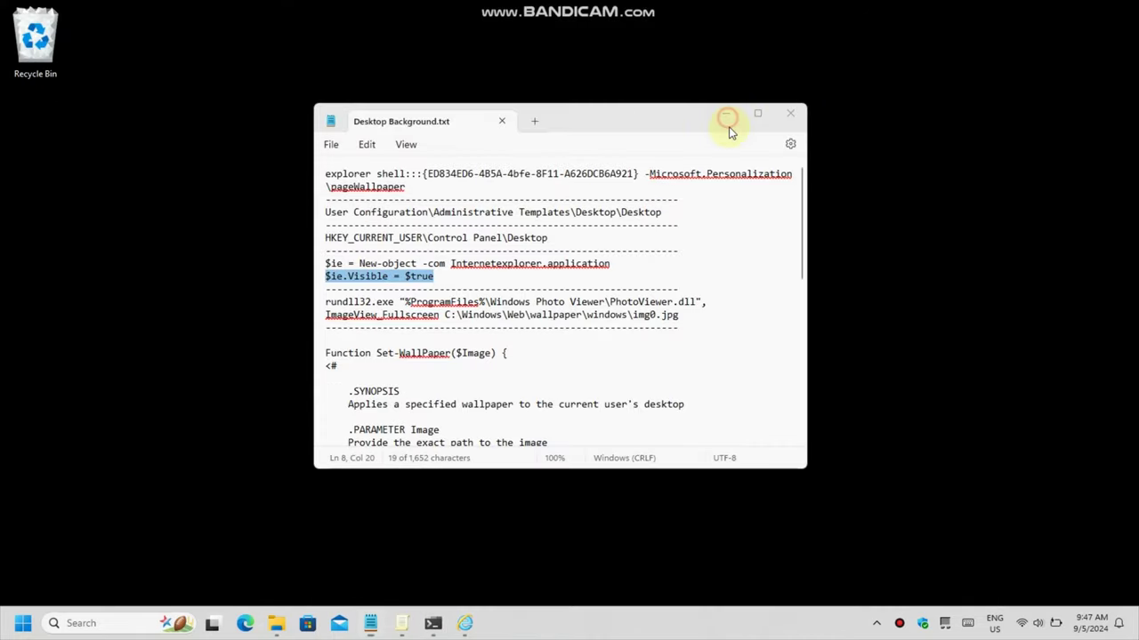
click(725, 114)
drag(742, 241, 392, 445)
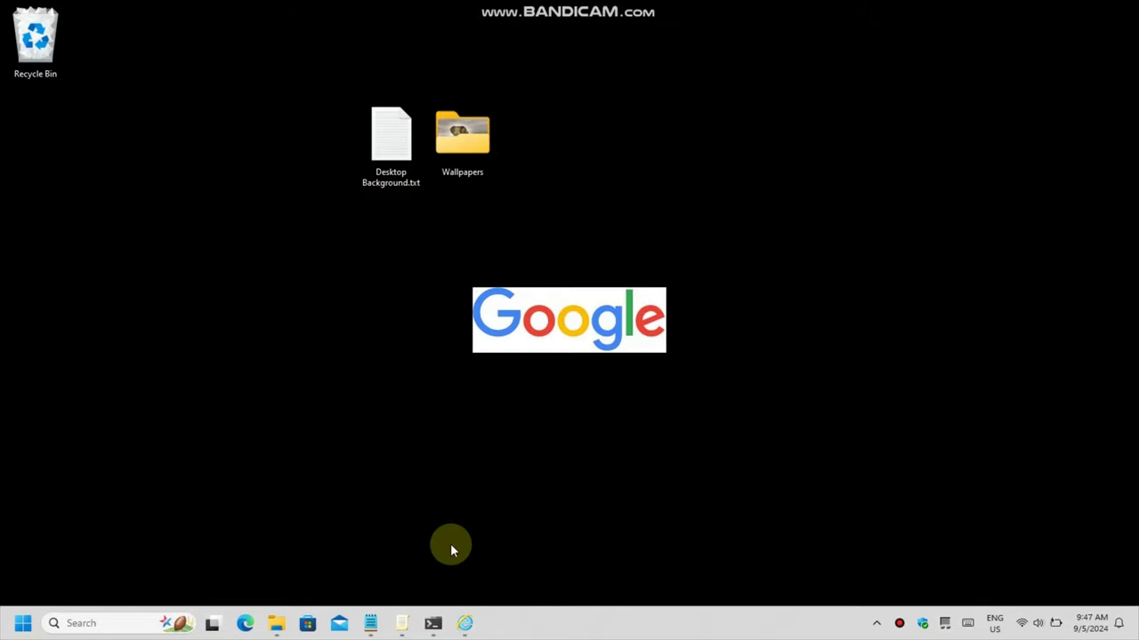
click(466, 623)
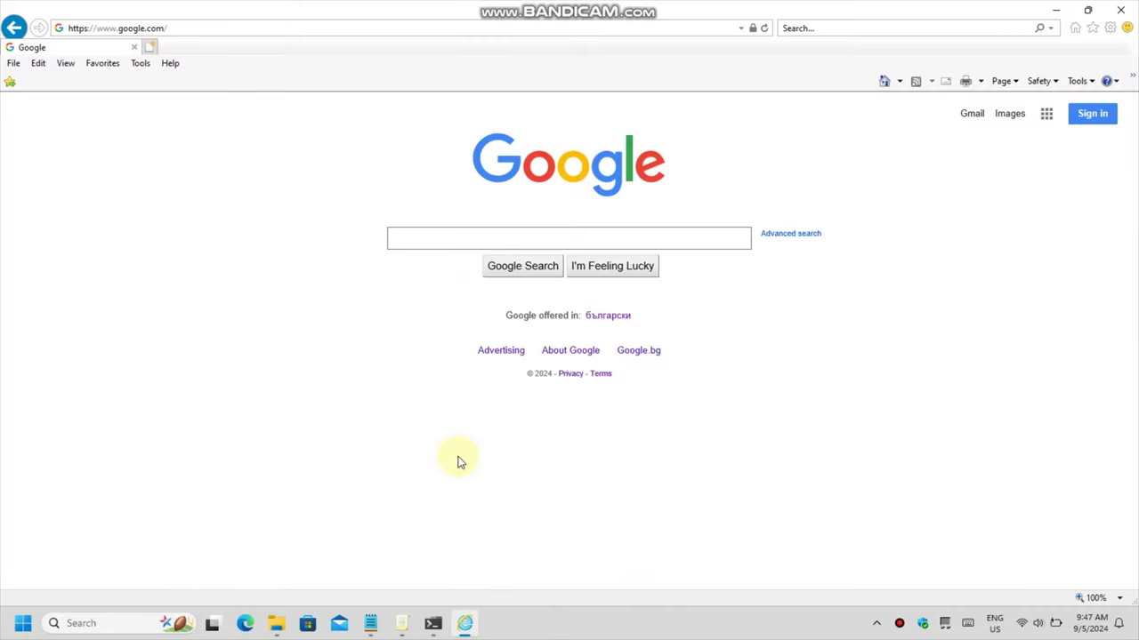
click(465, 623)
click(433, 623)
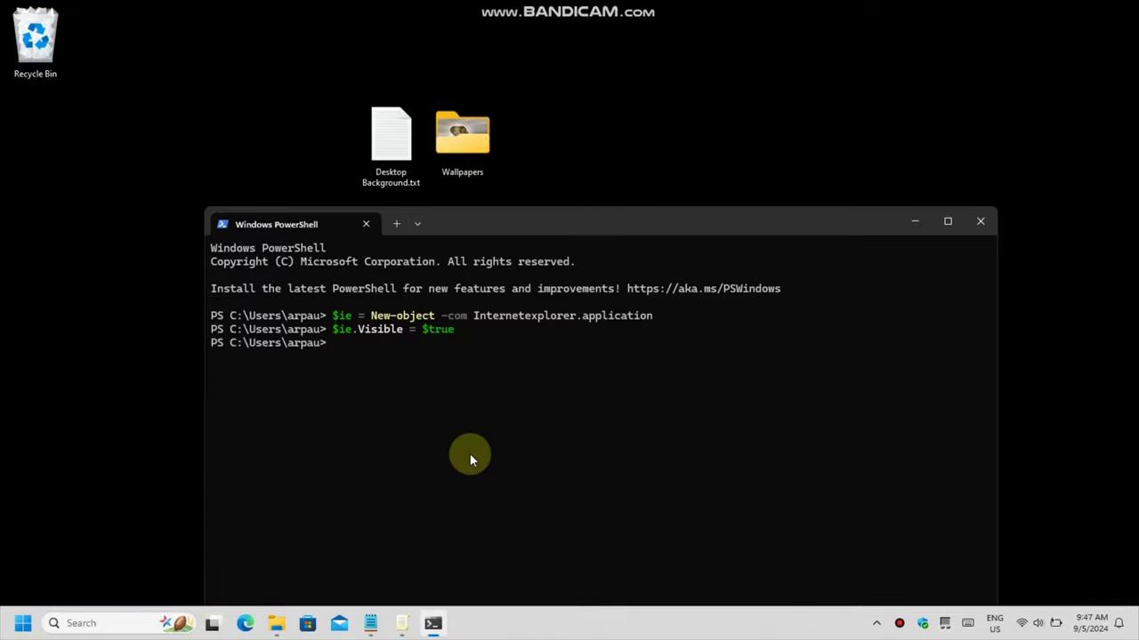
key(alt+F4)
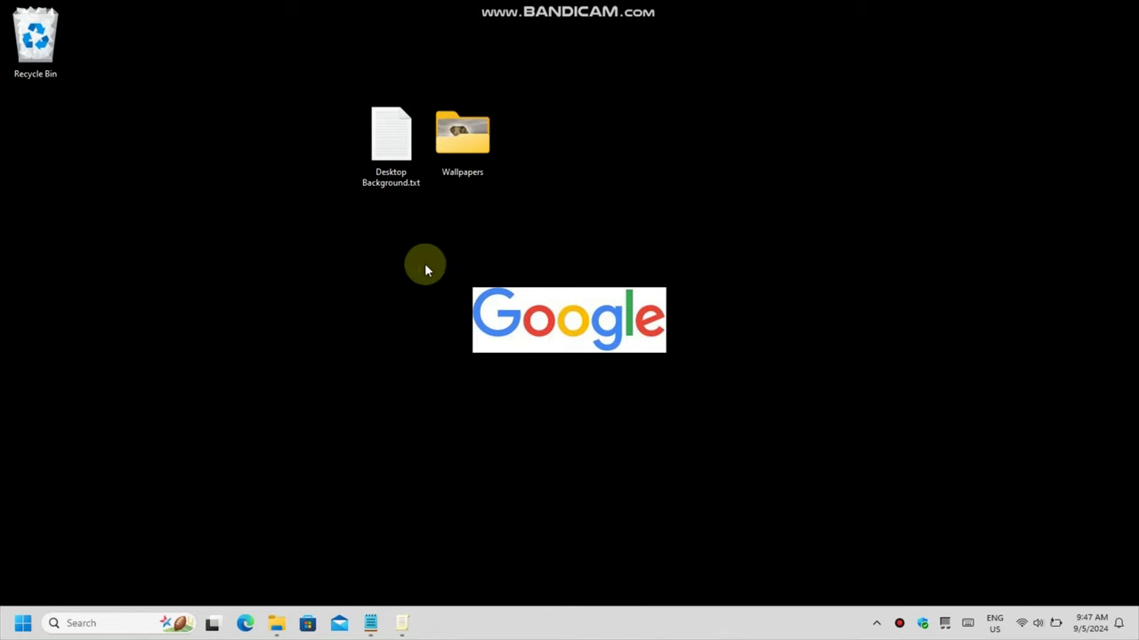
double_click(394, 169)
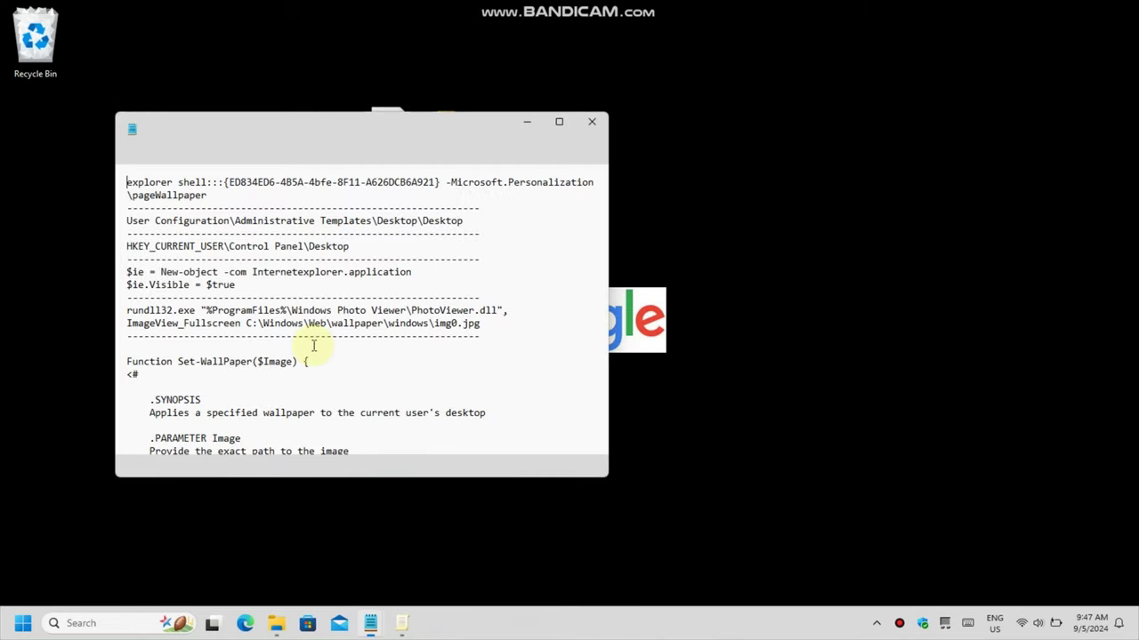
Copy the rundll32 Photo Viewer command and run it to open img0.jpg
click(488, 326)
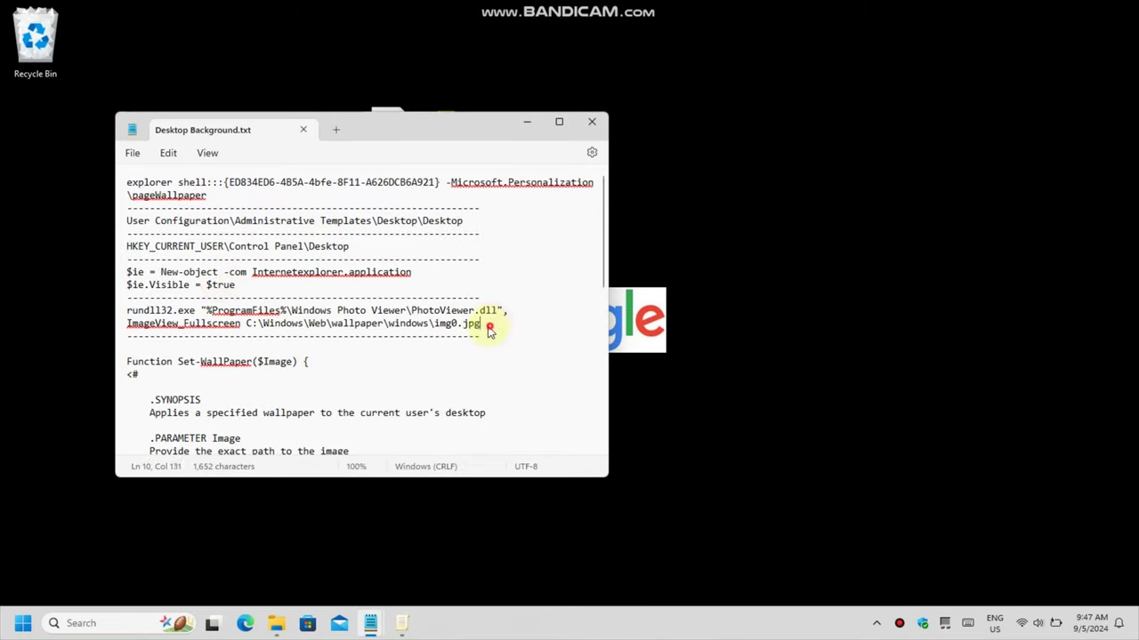
drag(488, 328, 93, 317)
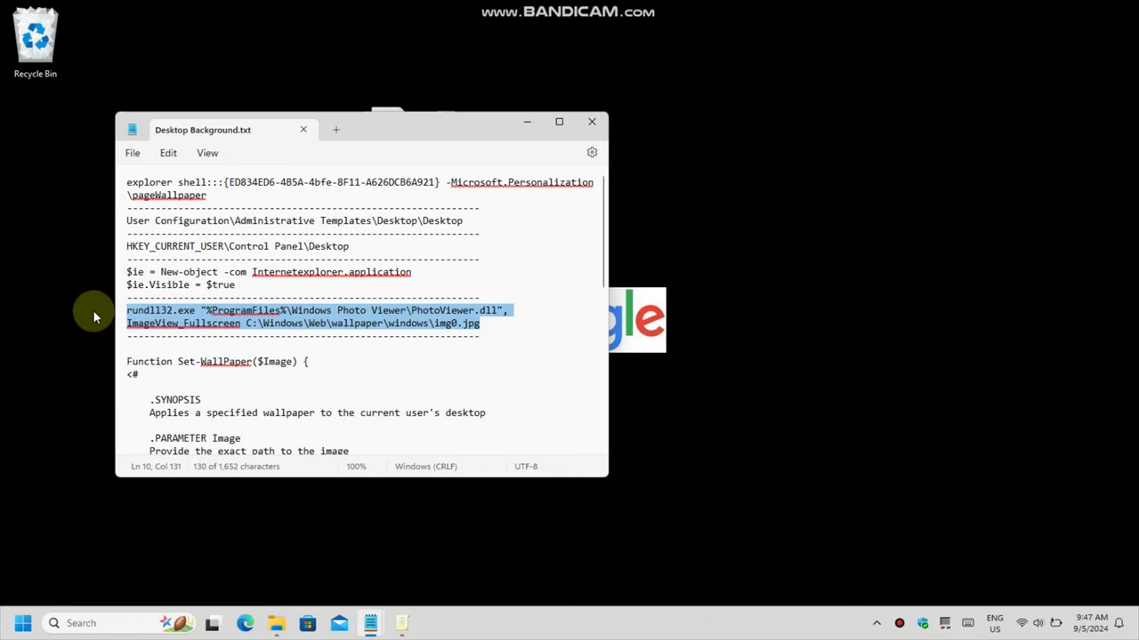
right_click(213, 315)
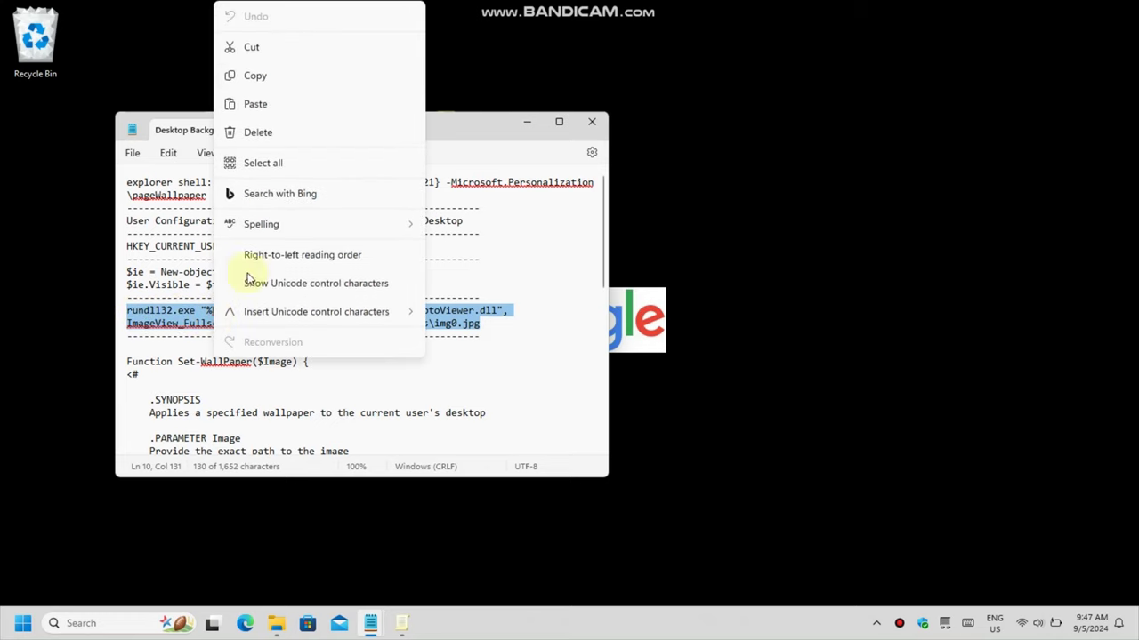
click(250, 77)
key(super+r)
key(ctrl+v)
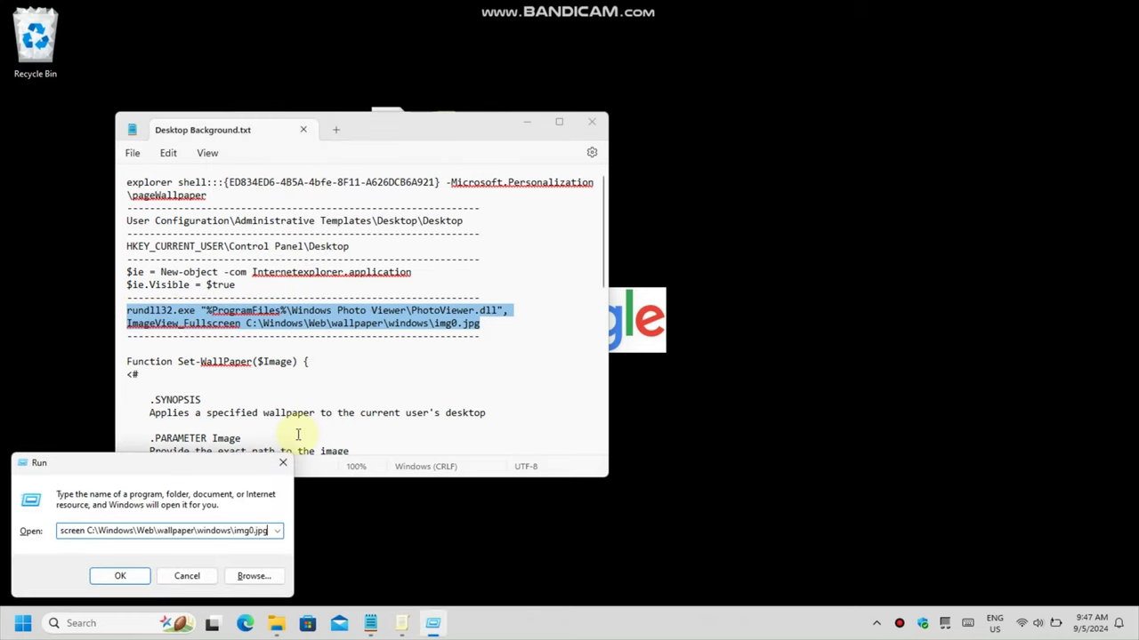
key(Return)
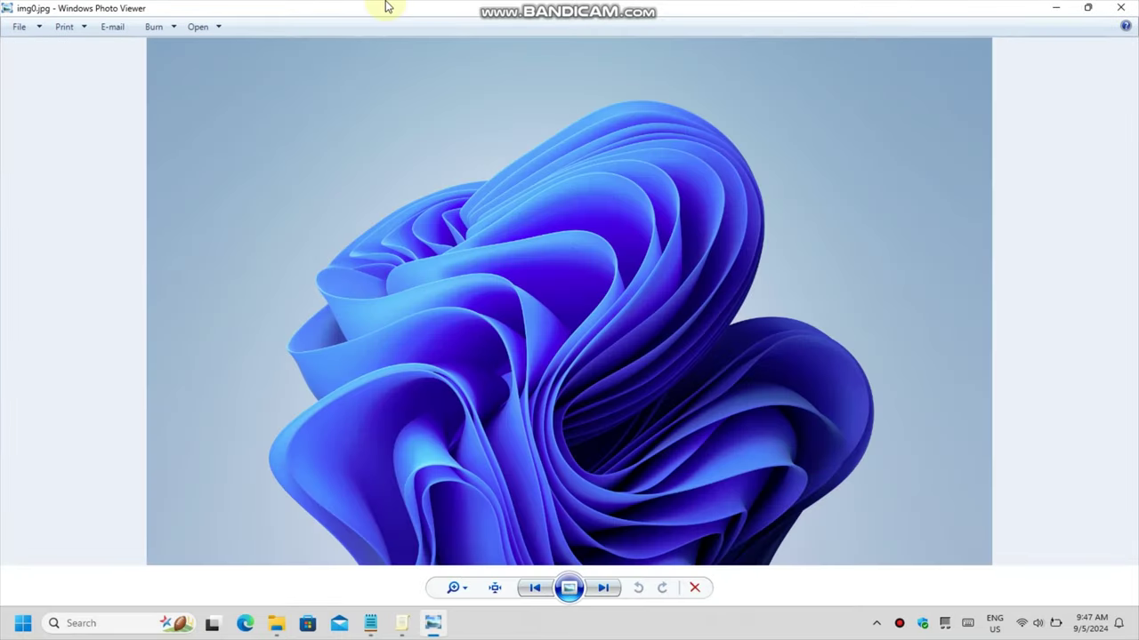
Set the displayed Bloom photo as the desktop background, then minimize the windows
double_click(389, 11)
drag(342, 93, 477, 43)
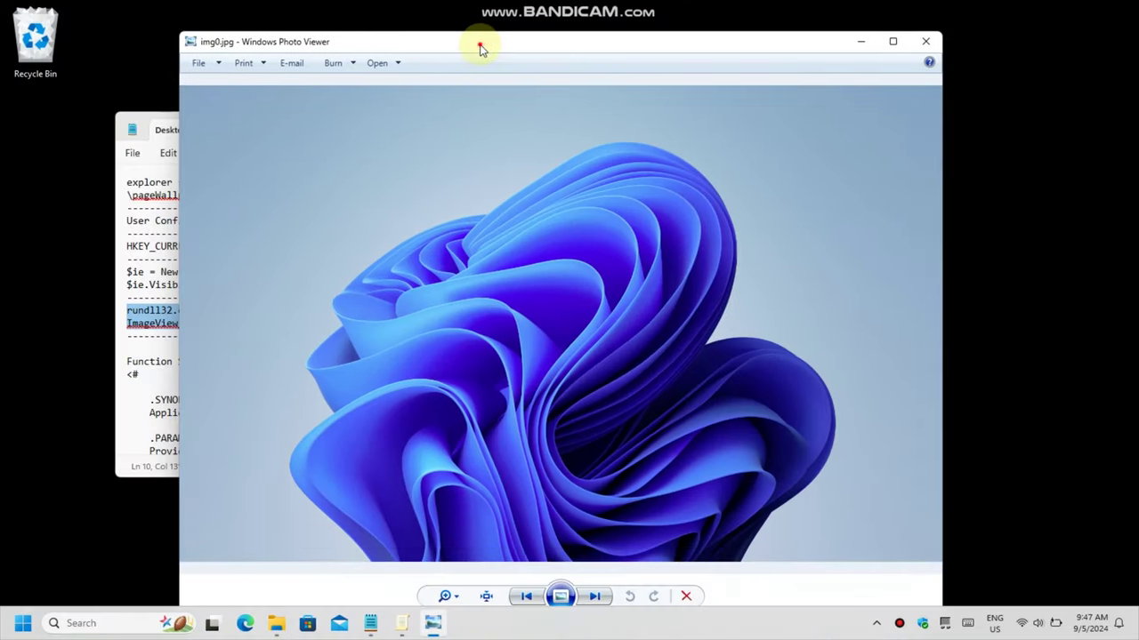
double_click(477, 44)
right_click(496, 256)
click(561, 281)
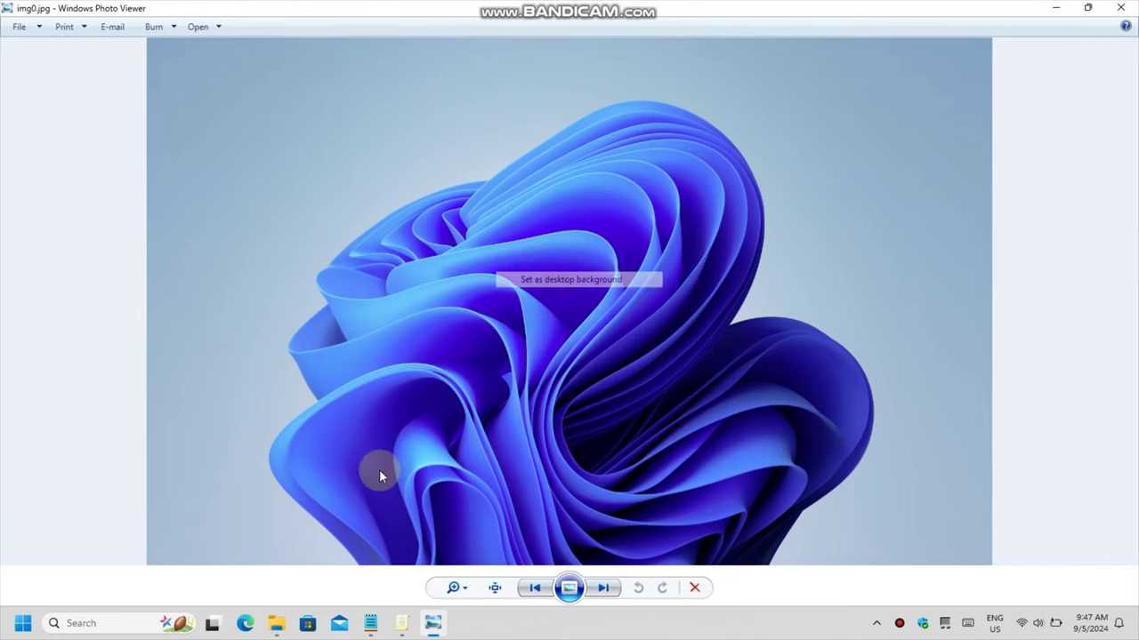
click(1055, 8)
click(528, 122)
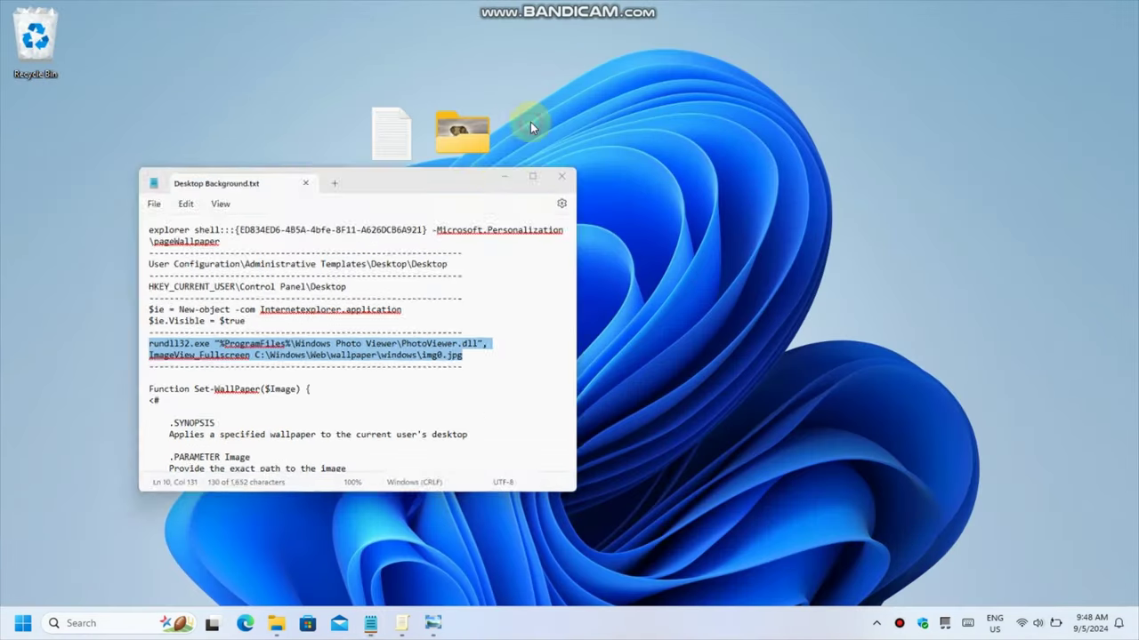
Start a new Windows PowerShell session from the Run box
click(433, 621)
key(super+r)
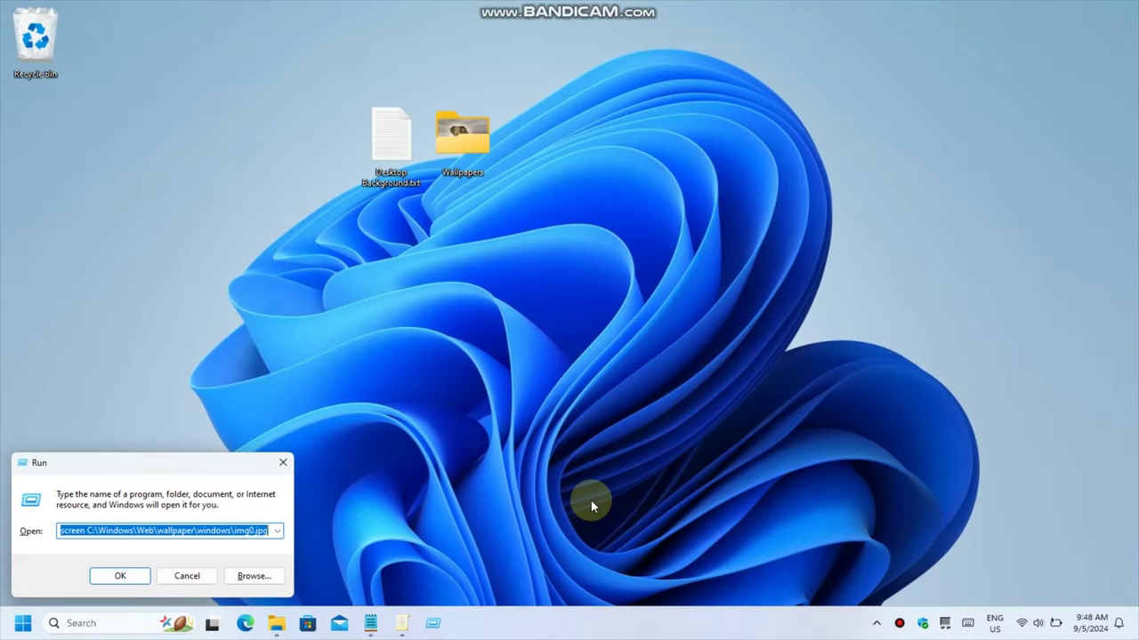
text(powershell)
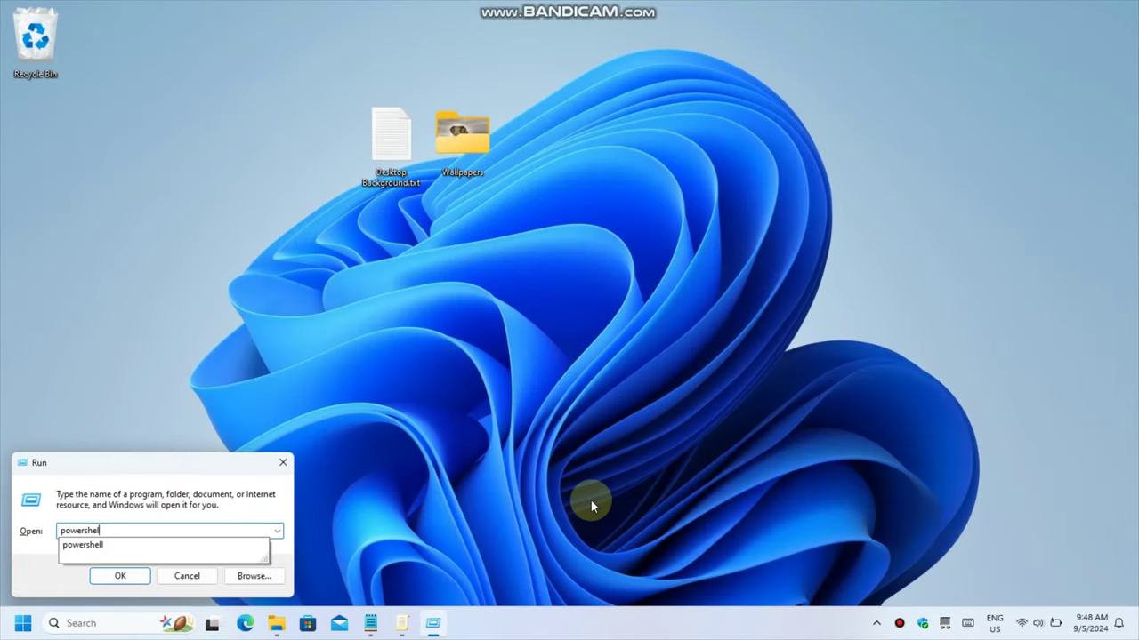
key(Return)
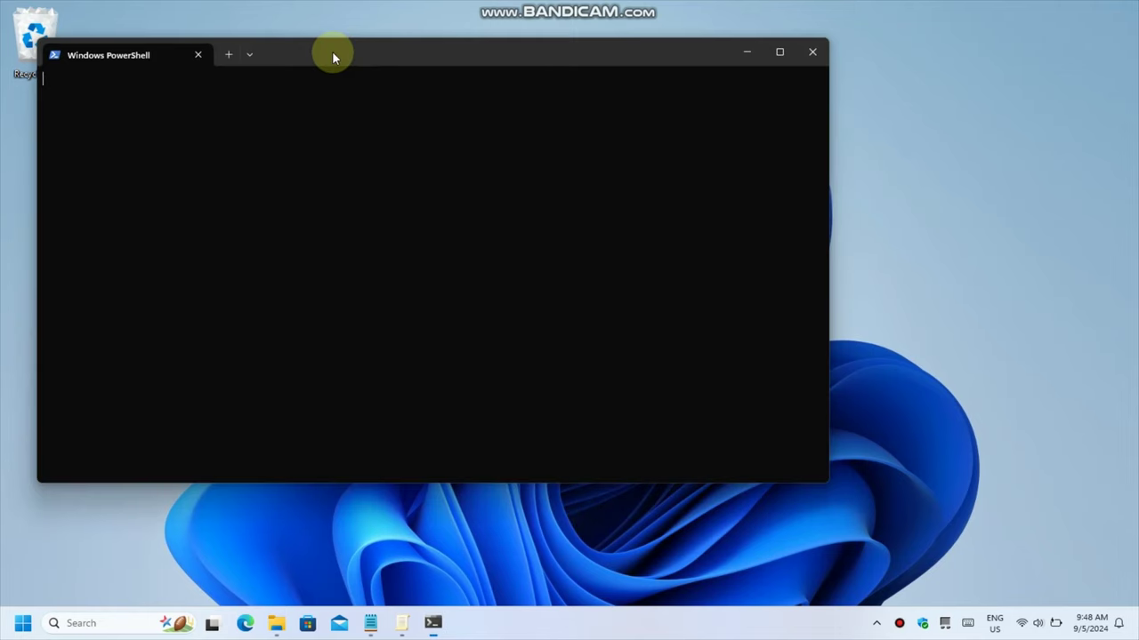
drag(332, 51, 539, 208)
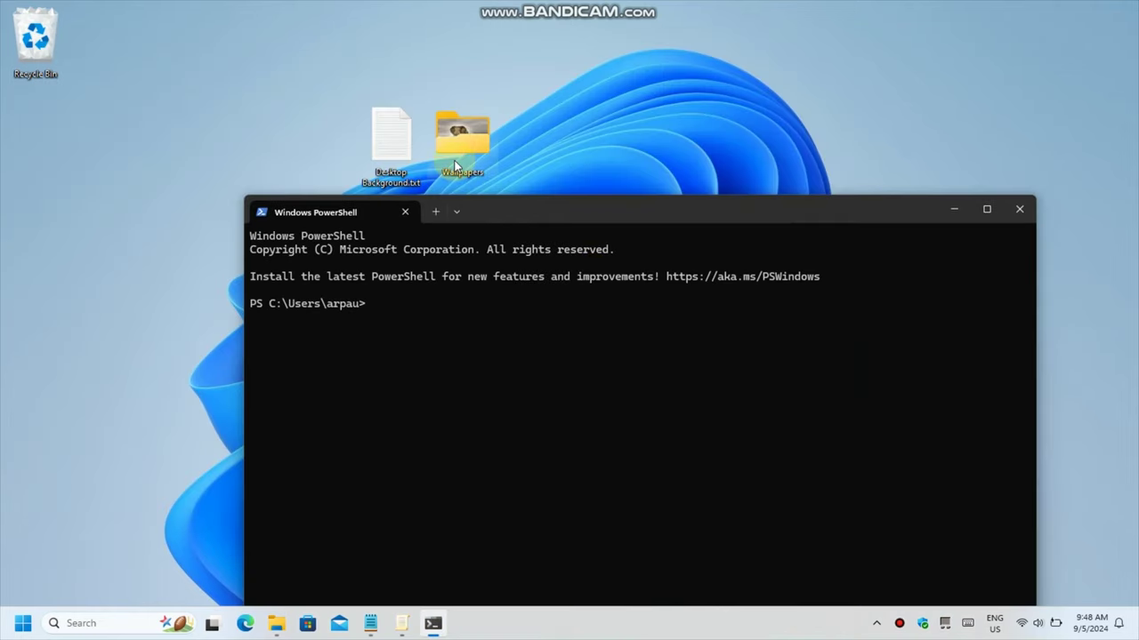
Copy the Set-WallPaper function text from Desktop Background.txt
double_click(388, 133)
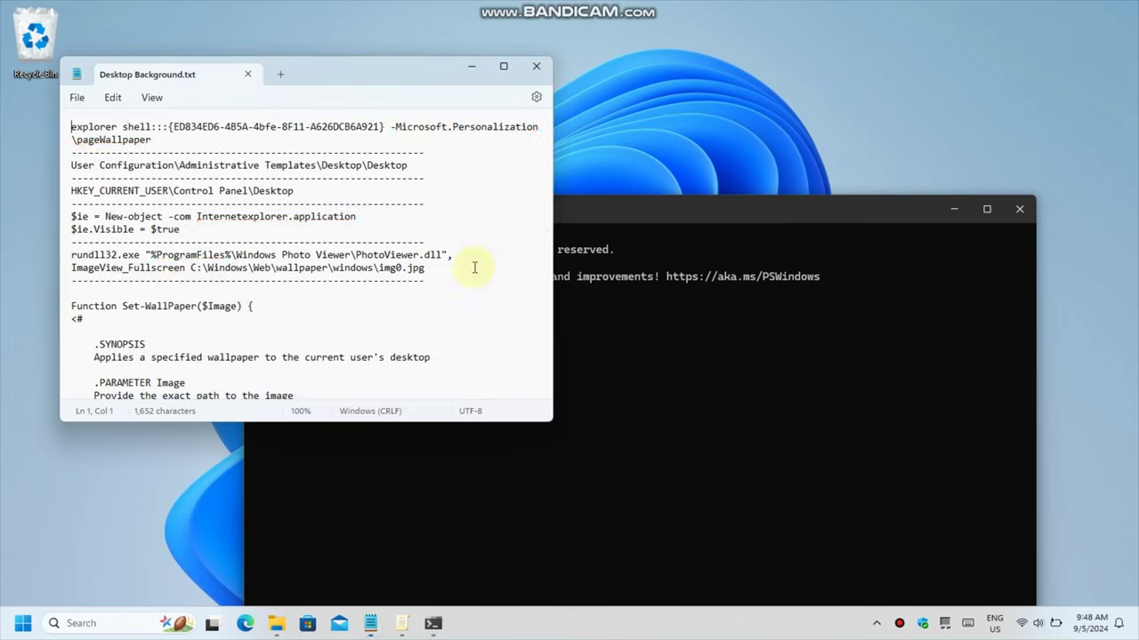
scroll(379, 317, down, 9)
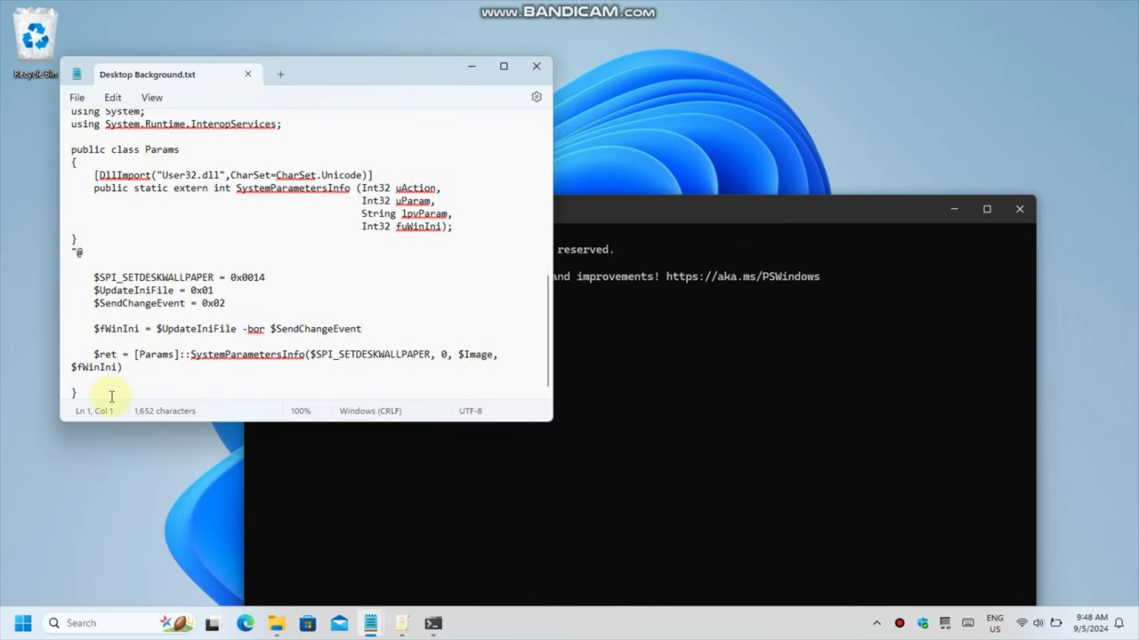
drag(110, 394, 67, 180)
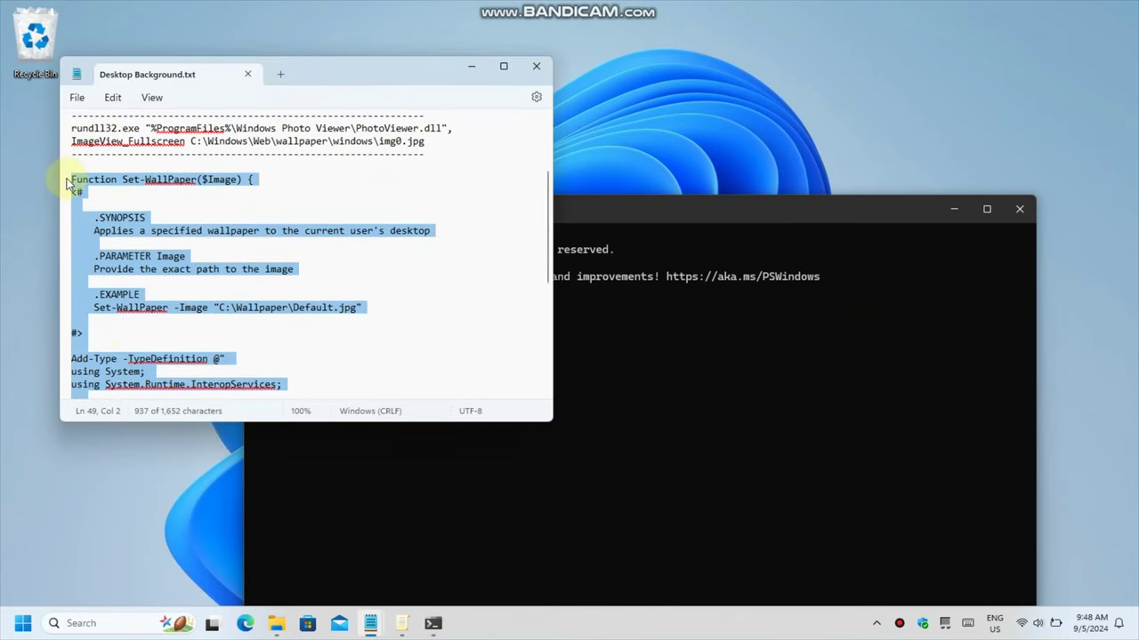
right_click(189, 181)
click(233, 258)
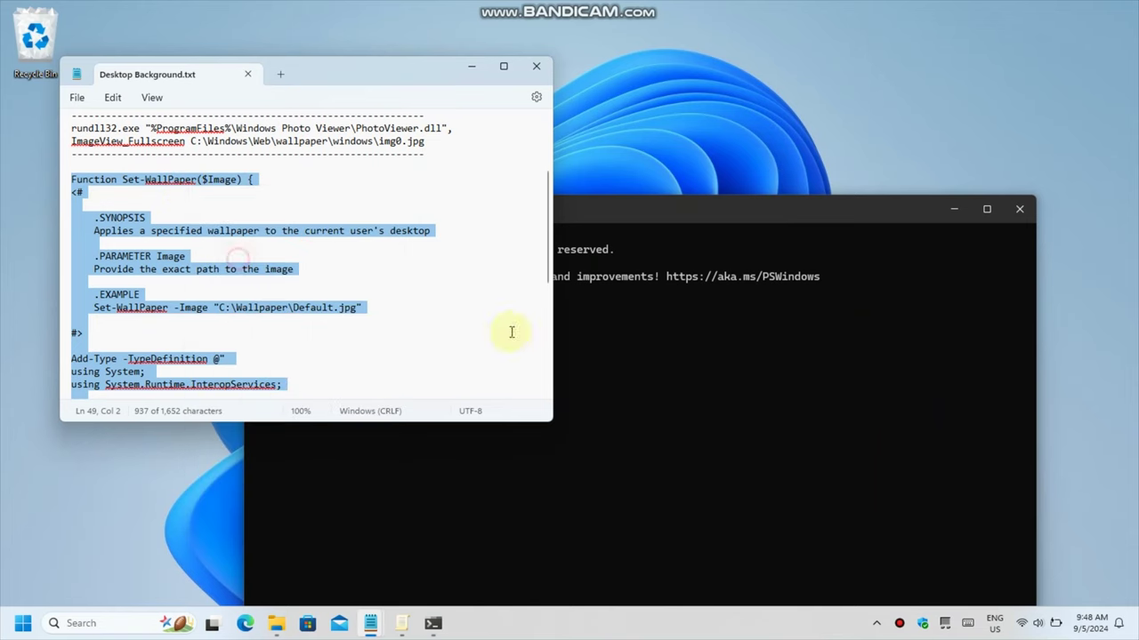
click(677, 216)
Paste the Set-WallPaper function into PowerShell, accepting the multi-line paste
right_click(410, 382)
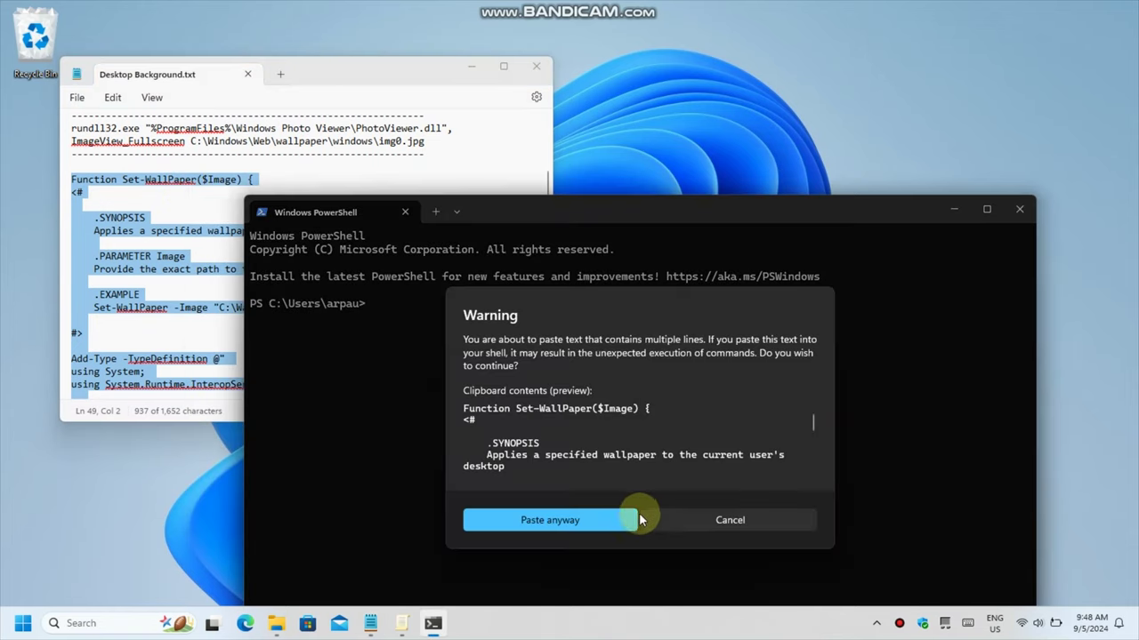
click(561, 519)
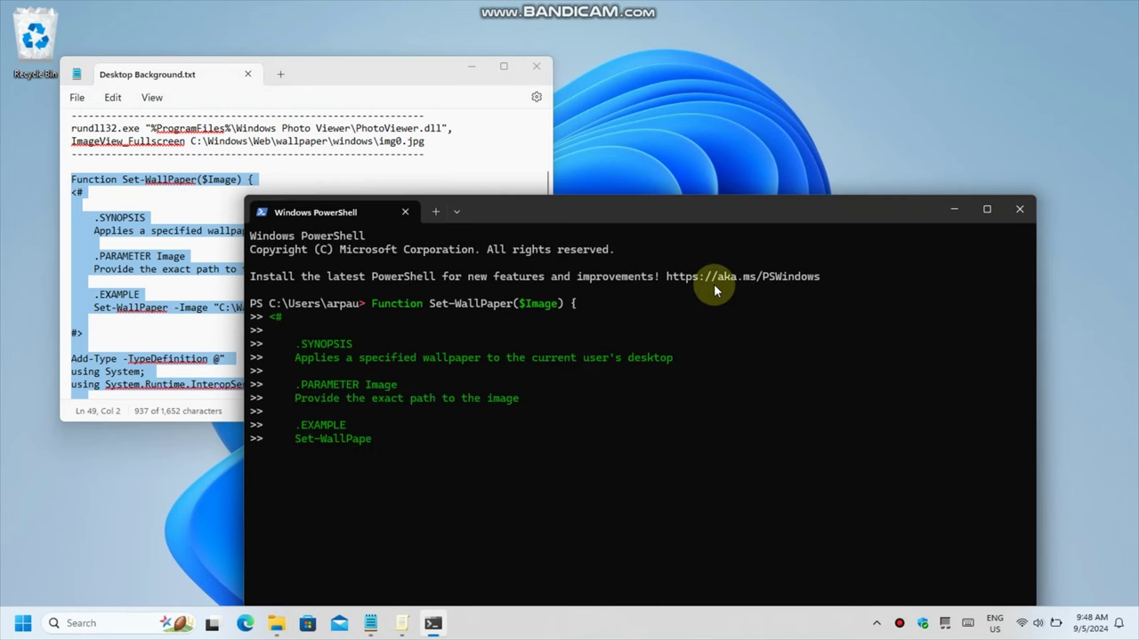
drag(639, 213, 658, 105)
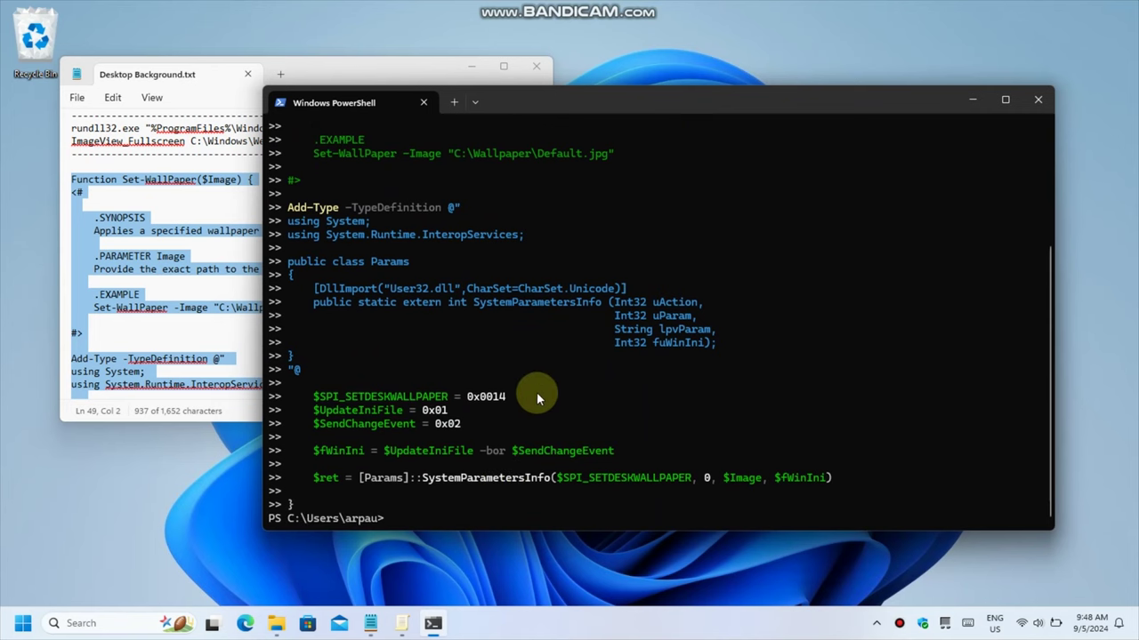
click(229, 325)
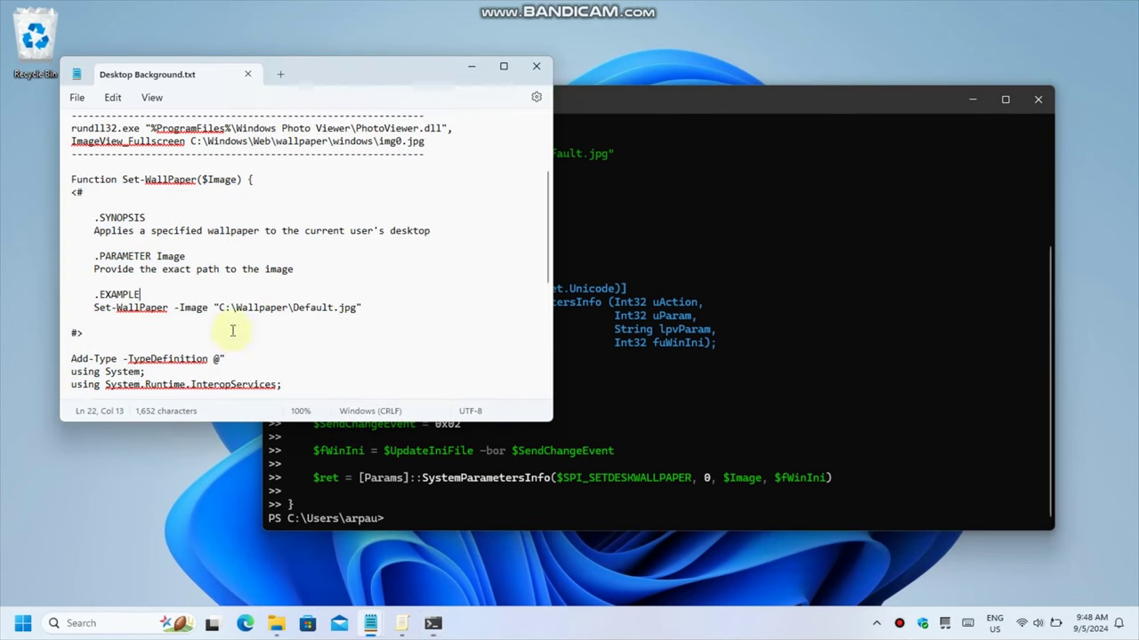
click(454, 511)
Run Set-Wallpaper -Image "C:\Windows\Web\Wallpaper\Windows\img19.jpg"
text(Set)
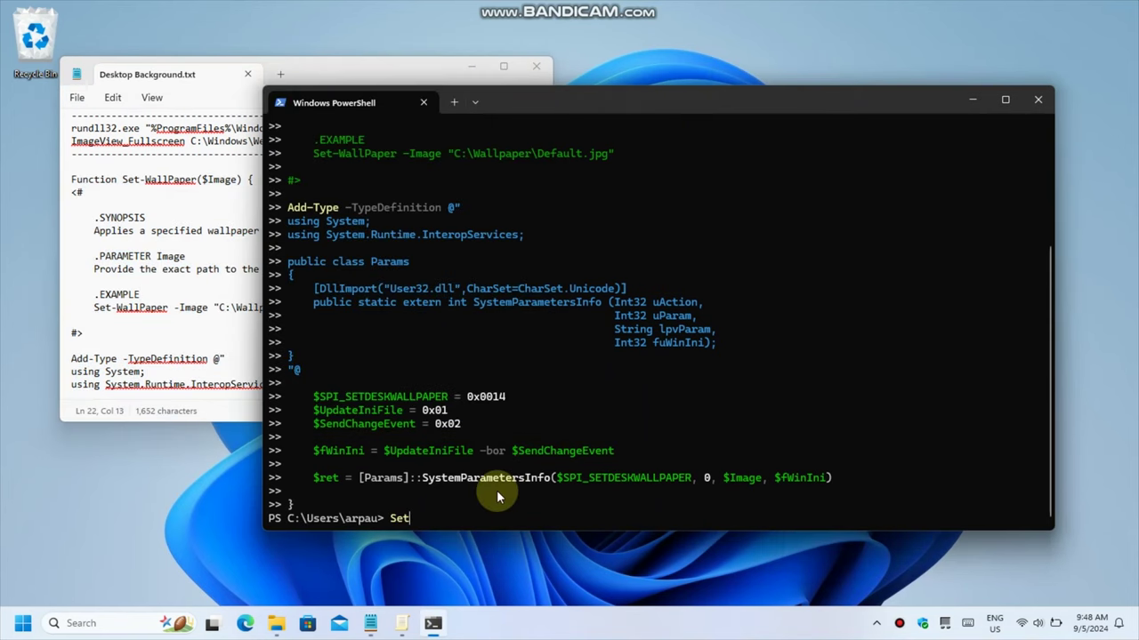
text(-Wallpaper )
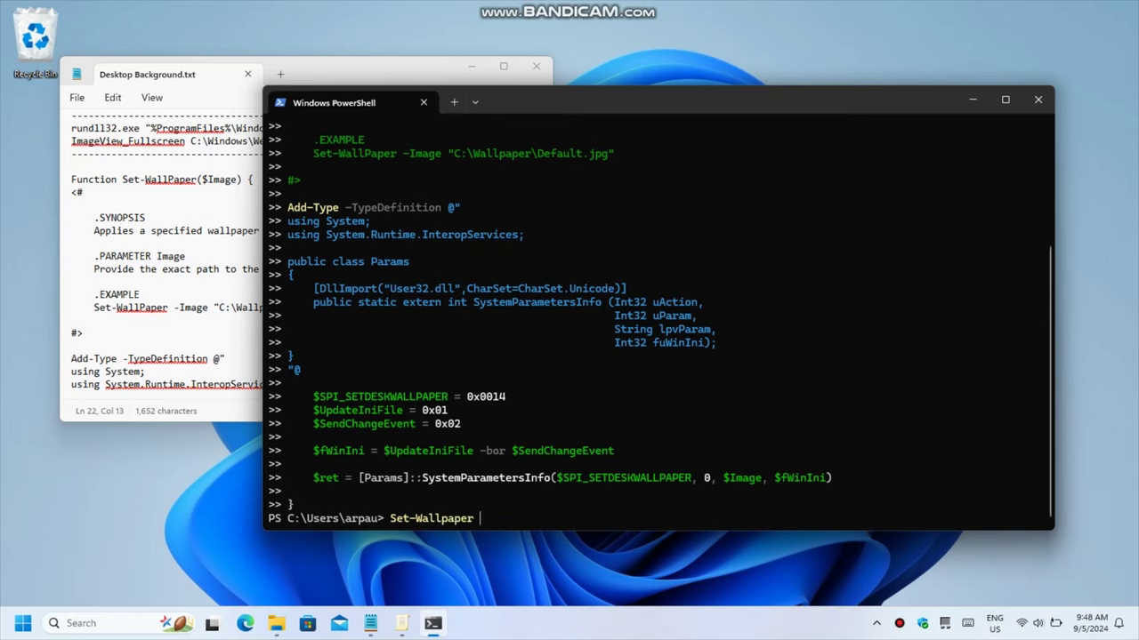
text(-Image "C:\Winow)
key(BackSpace)
key(BackSpace)
text(dows\Web)
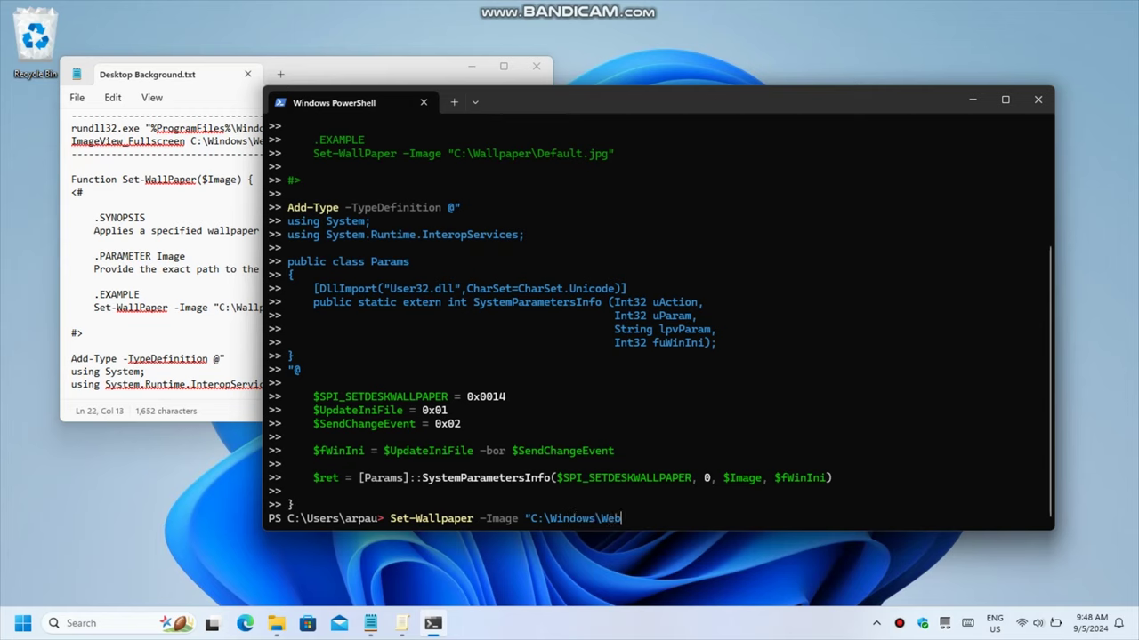
text(\Wallpaper\Windows\img)
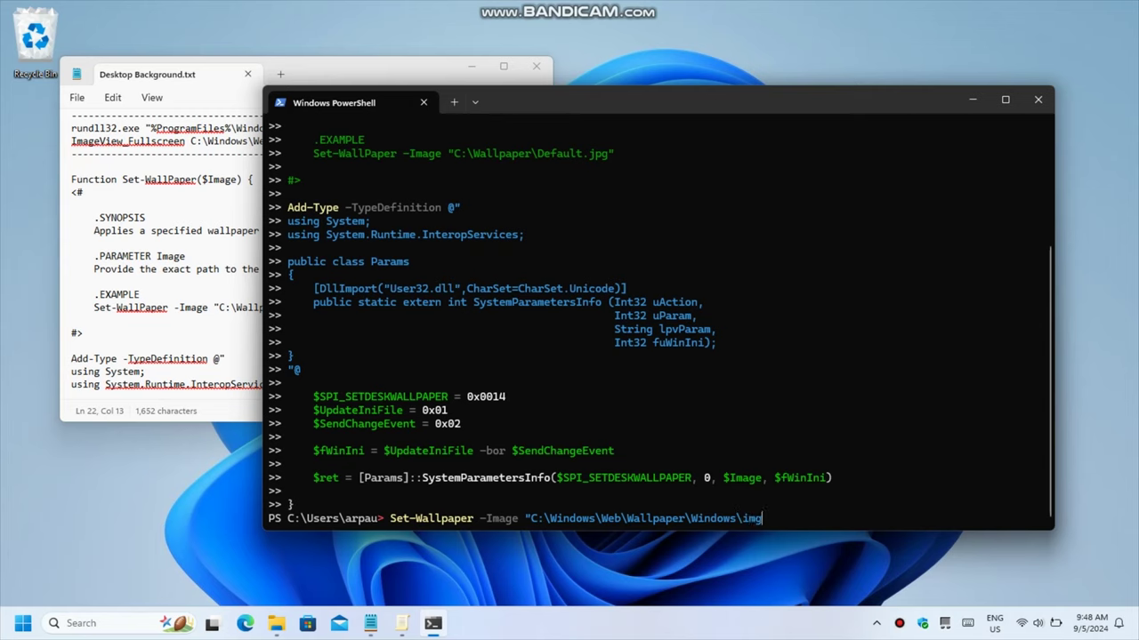
text(19.jpg")
key(Return)
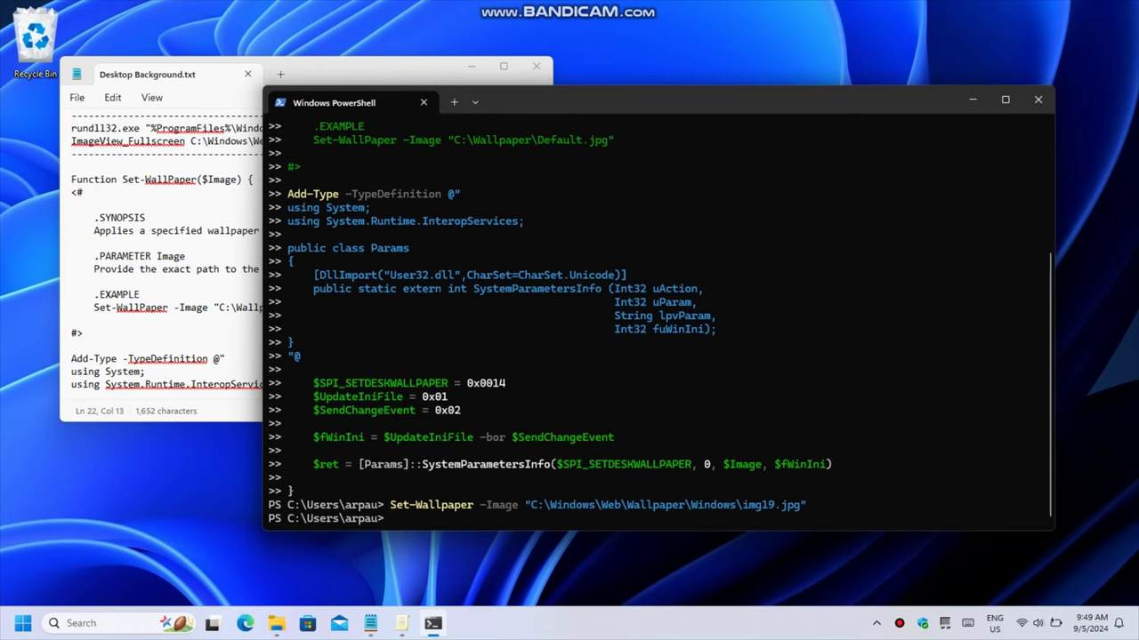
Minimize Notepad and close PowerShell with 'exit' to reveal the dark Bloom wallpaper
click(970, 100)
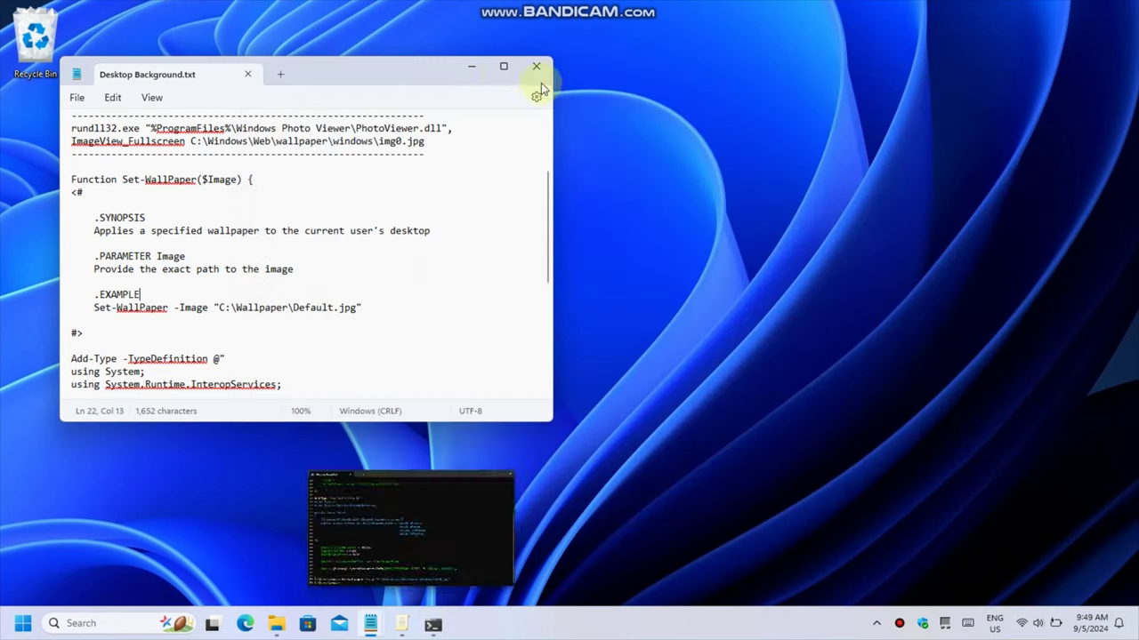
click(472, 66)
drag(669, 247, 255, 388)
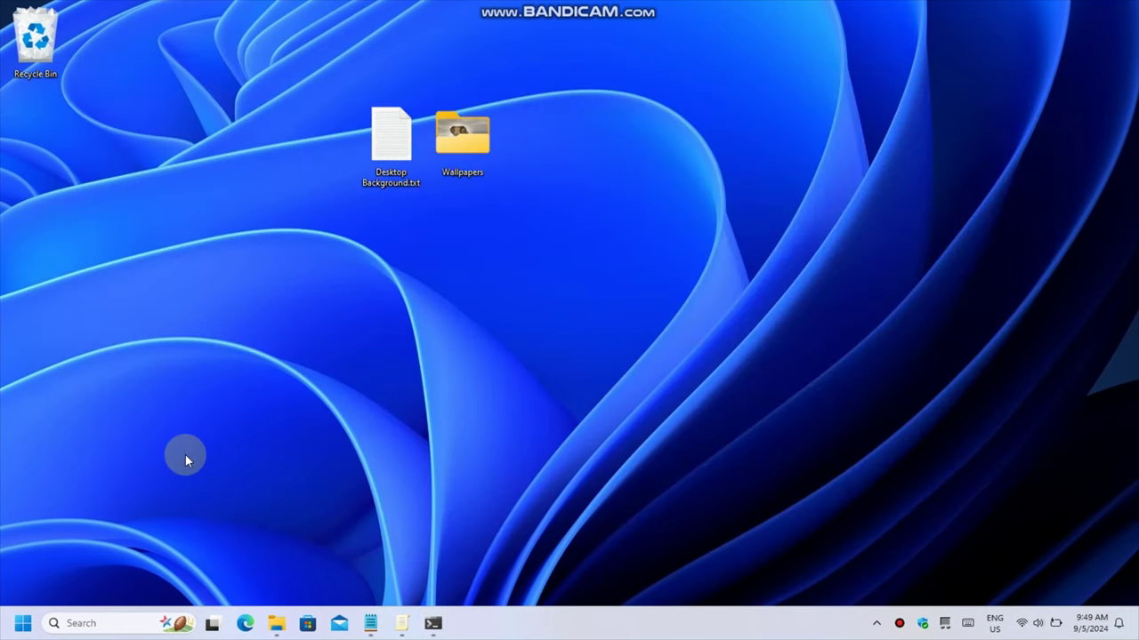
click(433, 622)
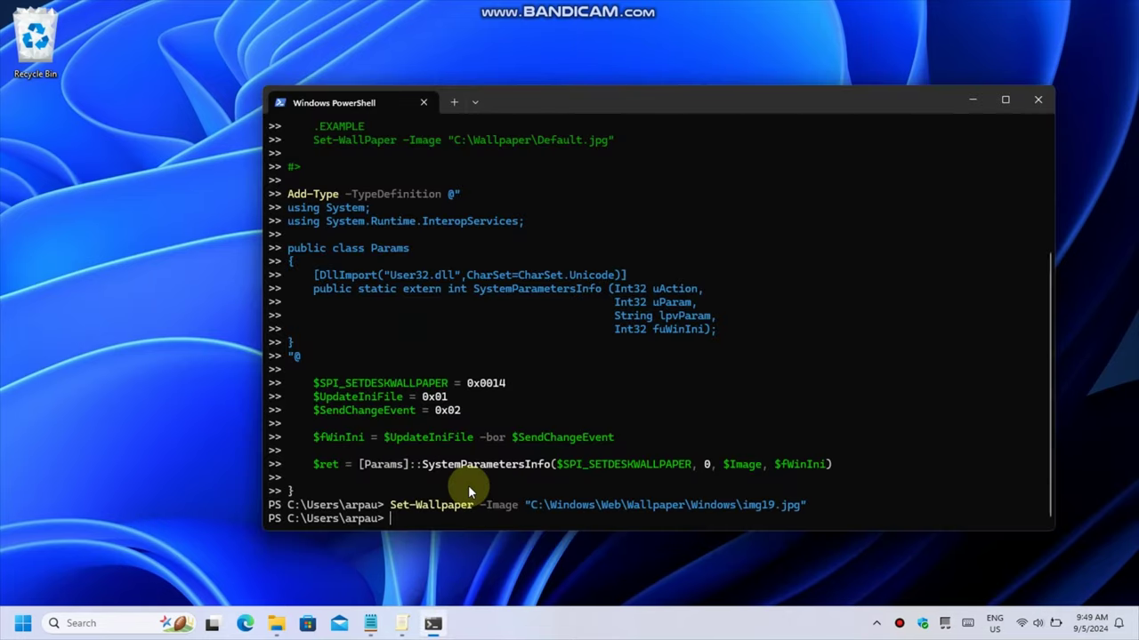
text(exit)
key(Return)
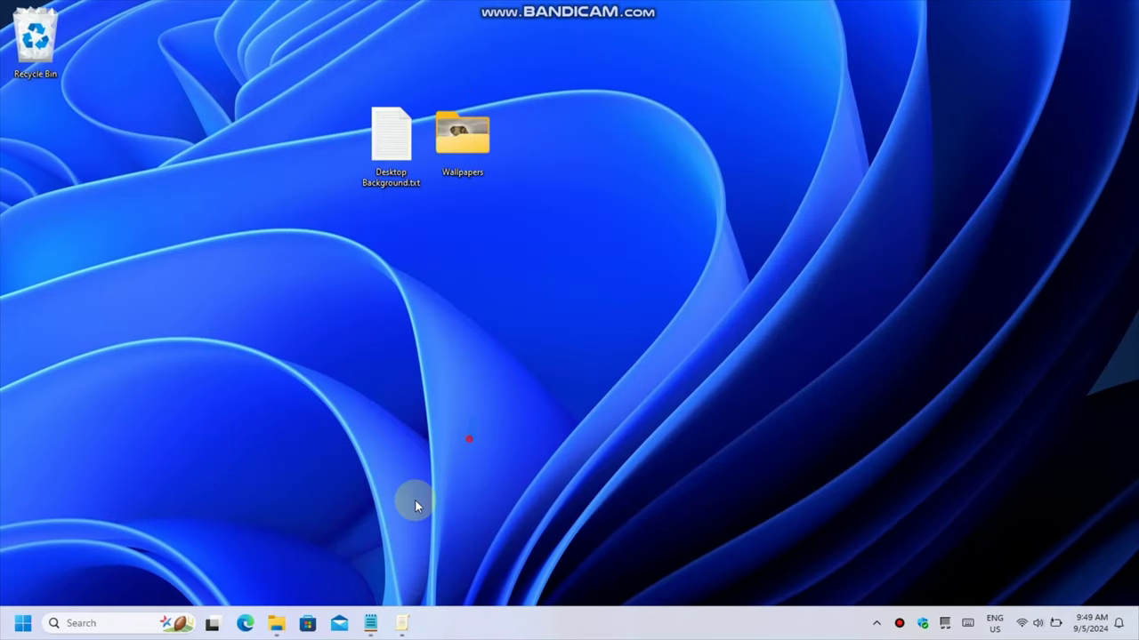